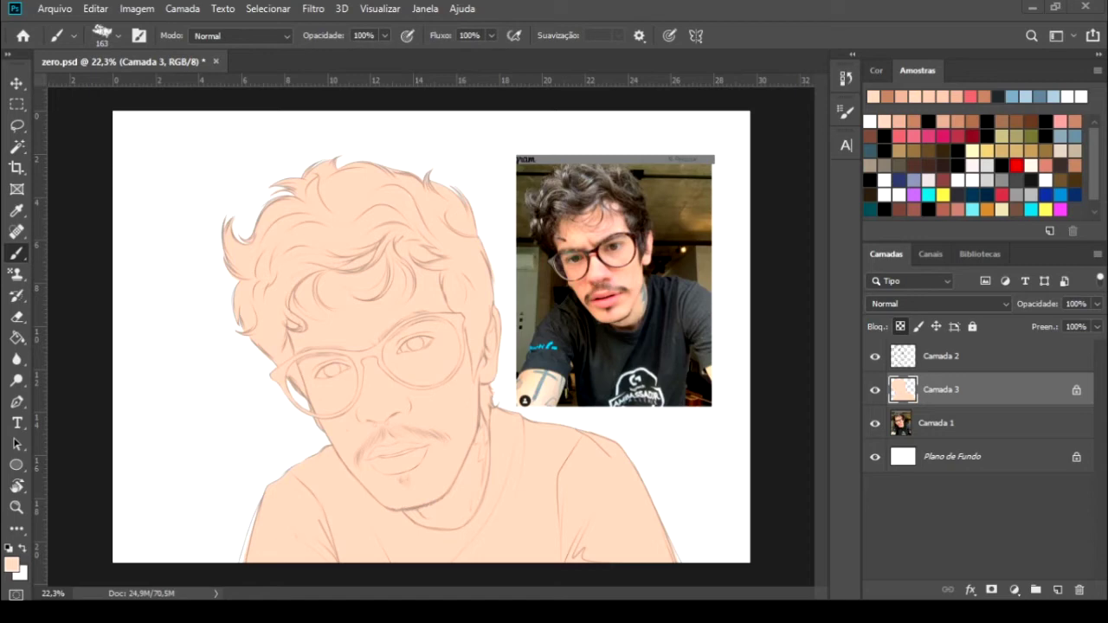
- With a smaller brush, shade under the nose, the left temple and cheek, and around both eyes
scroll(429, 275, up, 1)
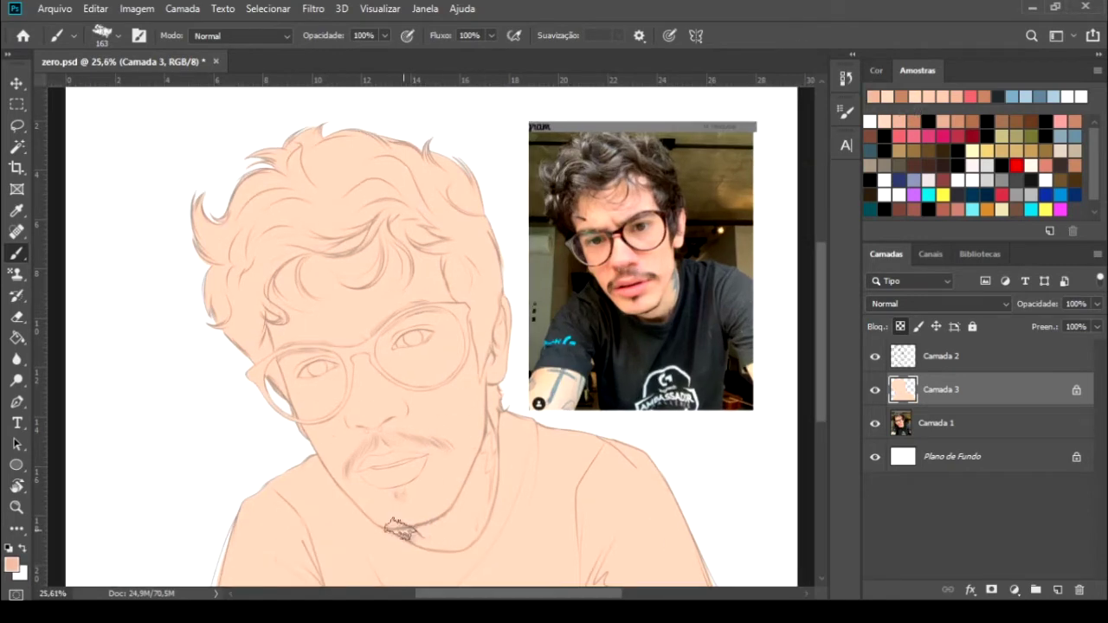
key(bracketleft)
key(bracketleft)
key(bracketleft)
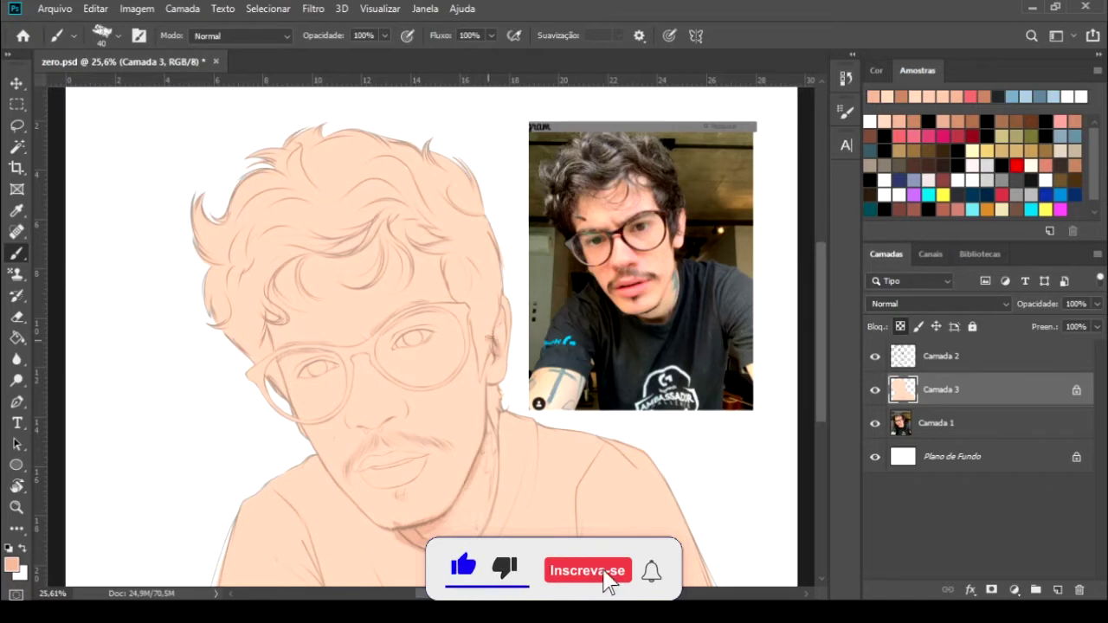
scroll(415, 440, up, 2)
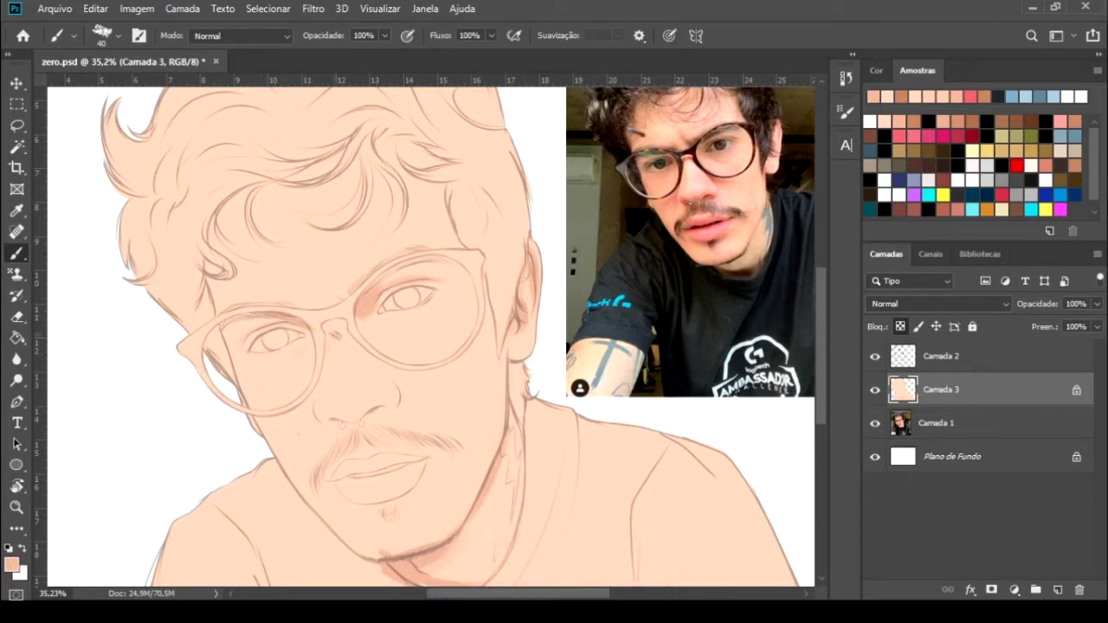
mouse_move(318, 416)
mouse_down()
mouse_move(344, 422)
mouse_move(384, 407)
mouse_move(352, 419)
mouse_up()
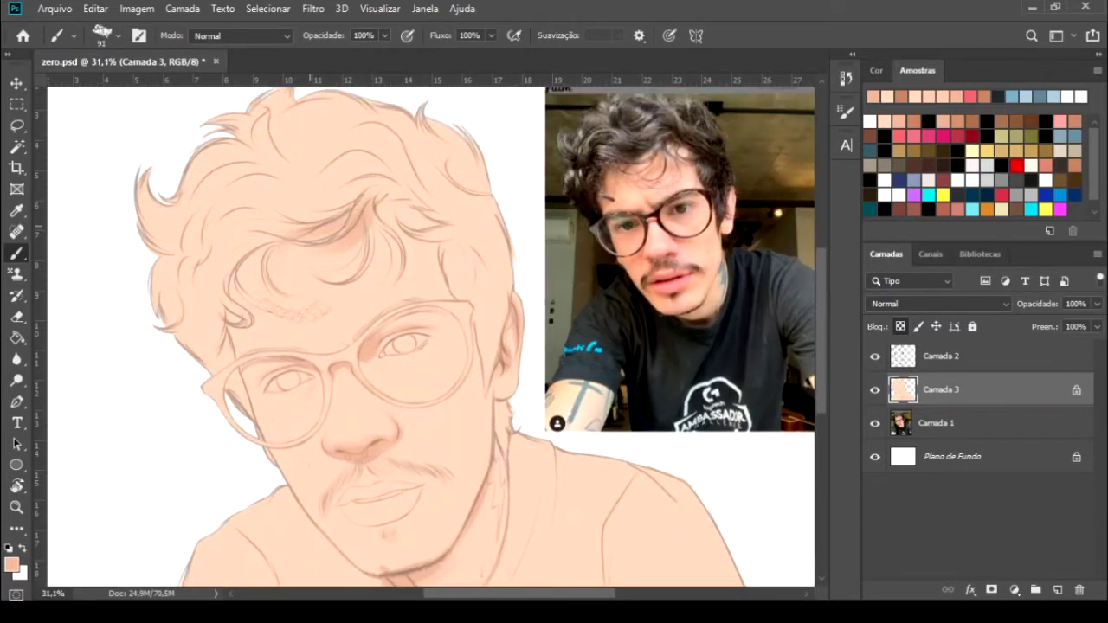
drag(252, 270, 234, 381)
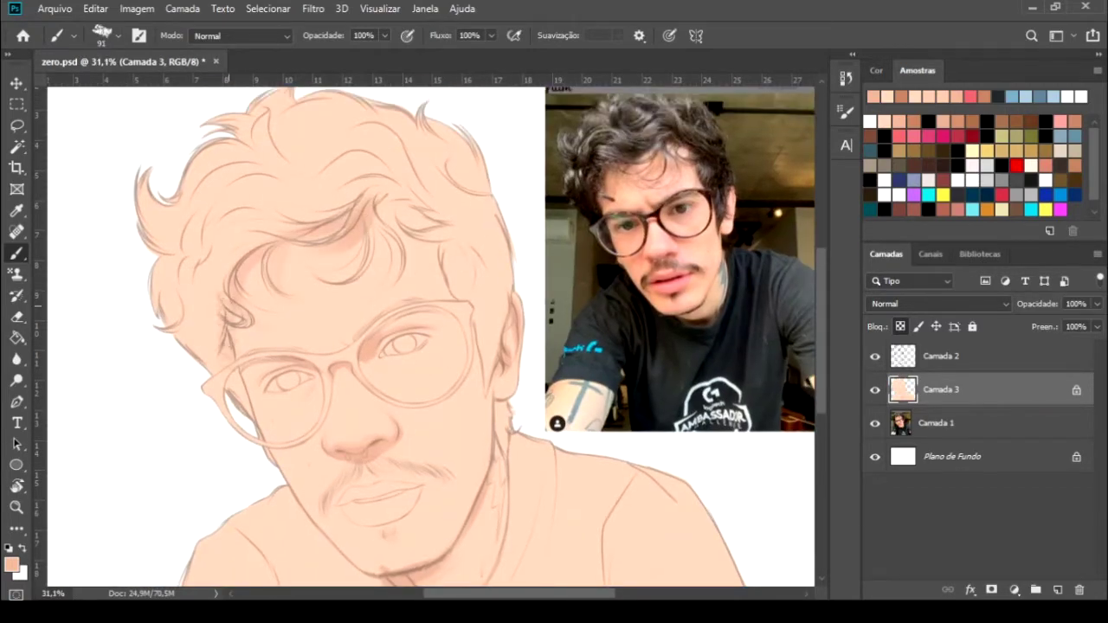
mouse_move(424, 297)
mouse_down()
mouse_move(394, 328)
mouse_move(407, 339)
mouse_move(485, 346)
mouse_up()
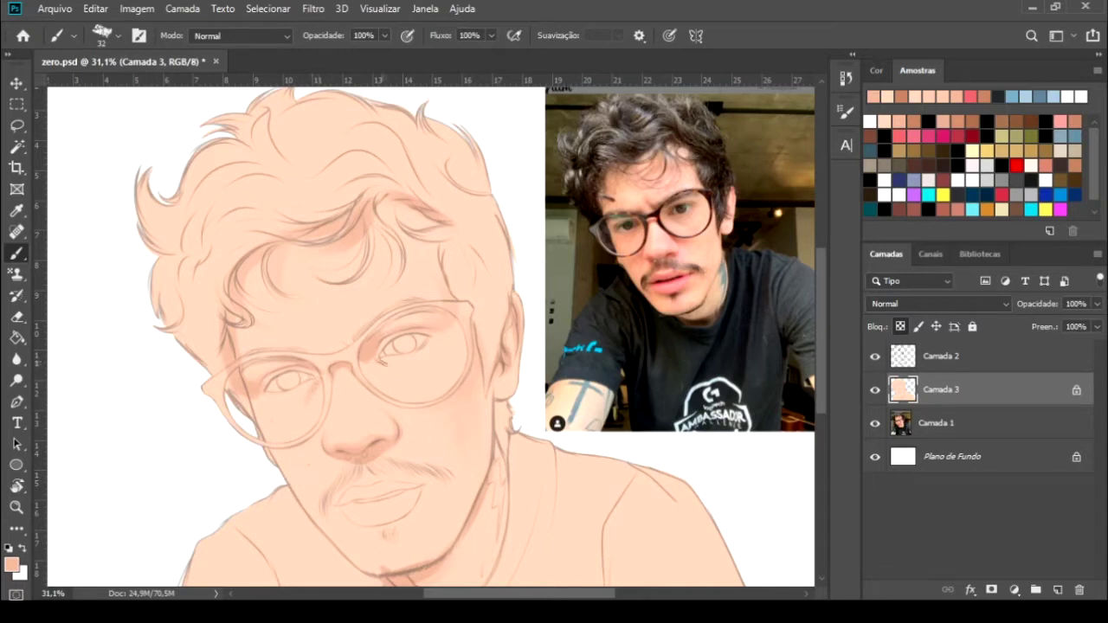
drag(425, 367, 381, 358)
scroll(264, 411, down, 5)
scroll(264, 411, up, 5)
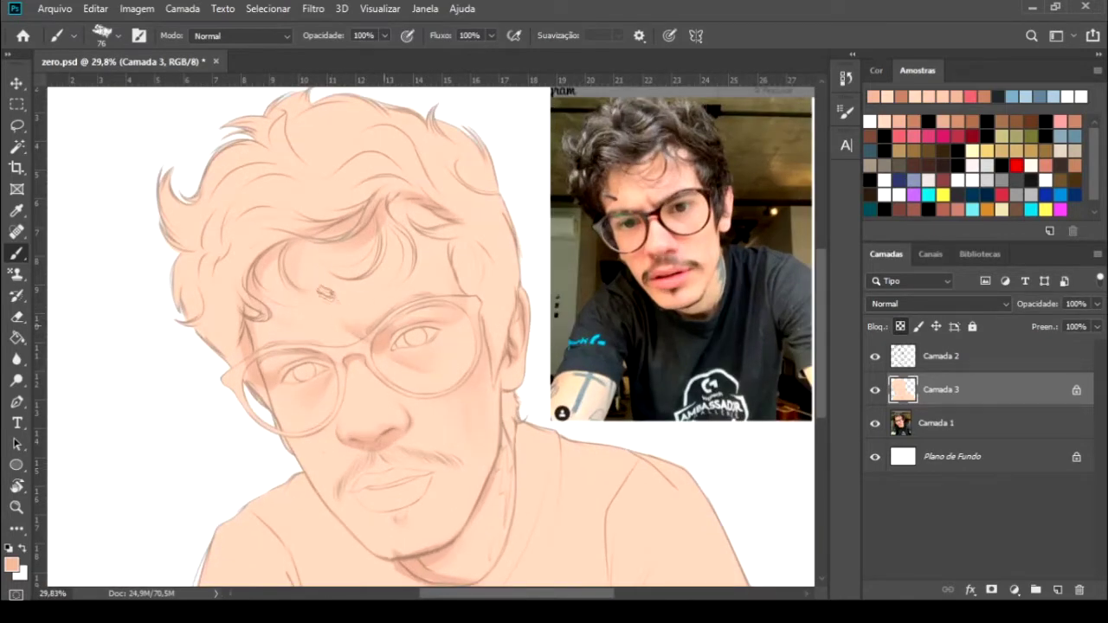
- Add a faint hair stroke, redo the shading under the nose, and load a textured brush in darker peach
key(bracketright)
key(bracketright)
key(bracketright)
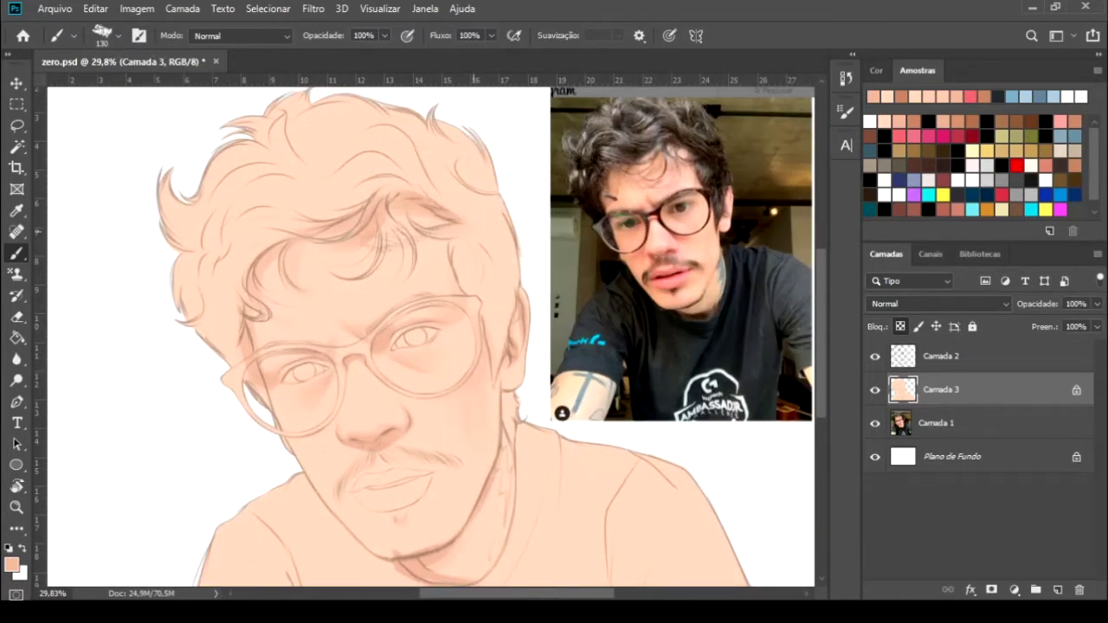
drag(450, 269, 422, 199)
drag(265, 353, 239, 299)
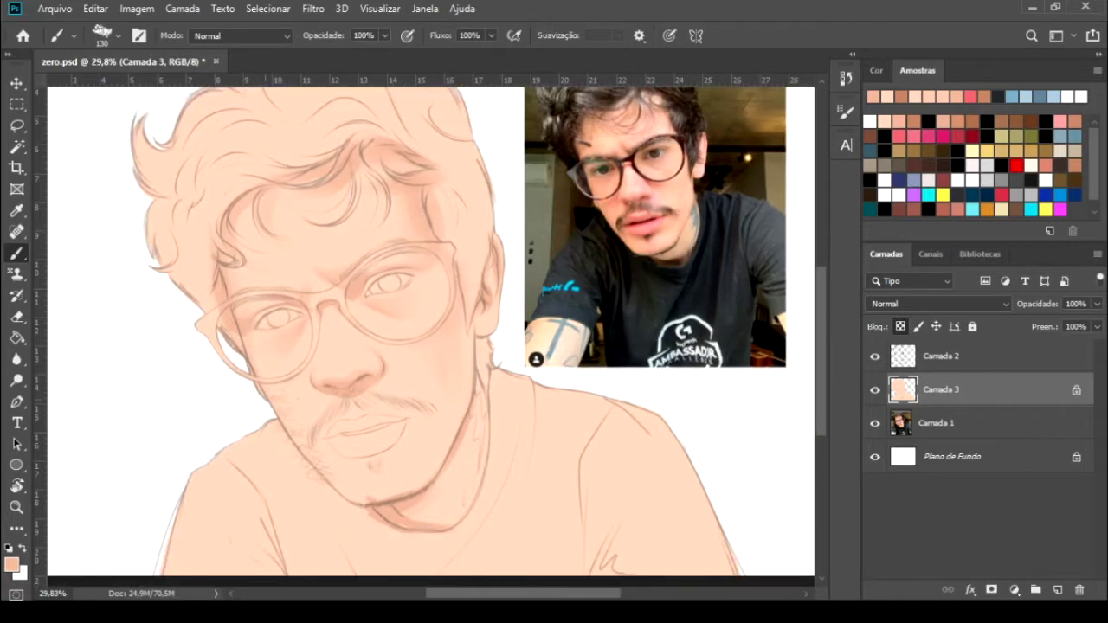
key(bracketleft)
key(bracketleft)
key(bracketleft)
mouse_move(336, 456)
mouse_down()
mouse_move(351, 465)
mouse_move(340, 430)
mouse_move(314, 436)
mouse_up()
key(ctrl+z)
key(ctrl+z)
key(ctrl+z)
mouse_move(325, 381)
mouse_down()
mouse_move(355, 389)
mouse_move(347, 381)
mouse_up()
drag(375, 336, 362, 336)
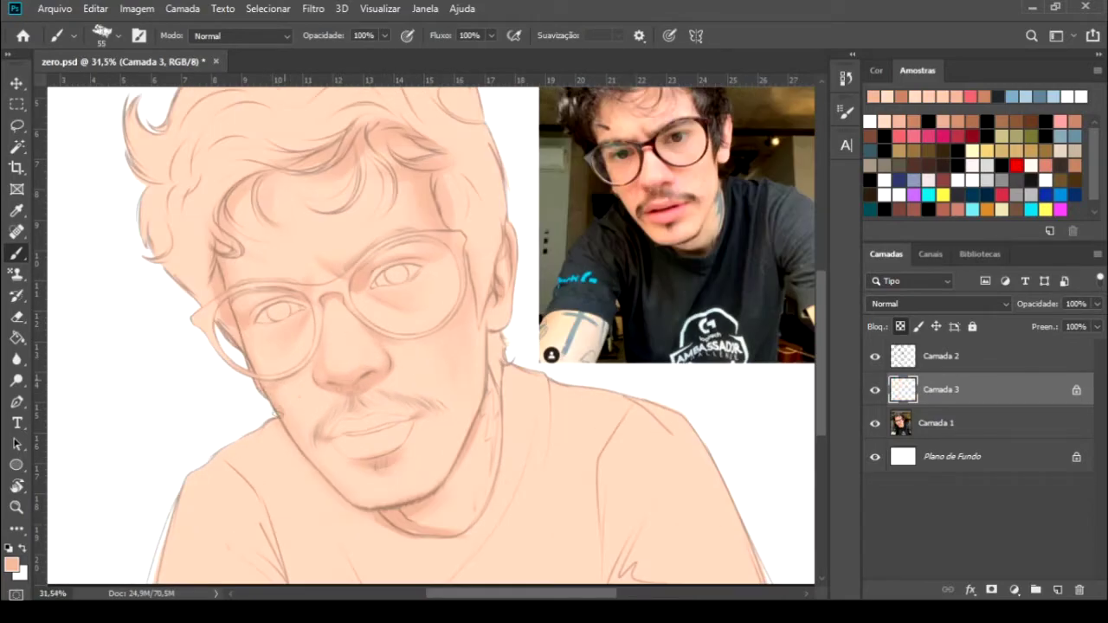
scroll(428, 364, down, 3)
scroll(429, 364, up, 2)
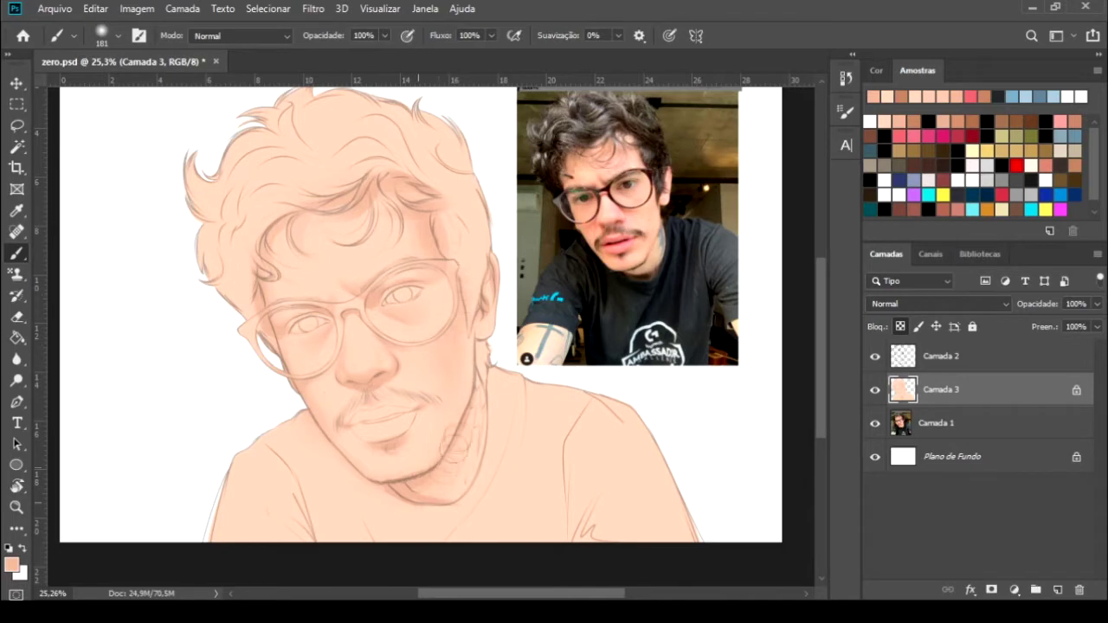
key(period)
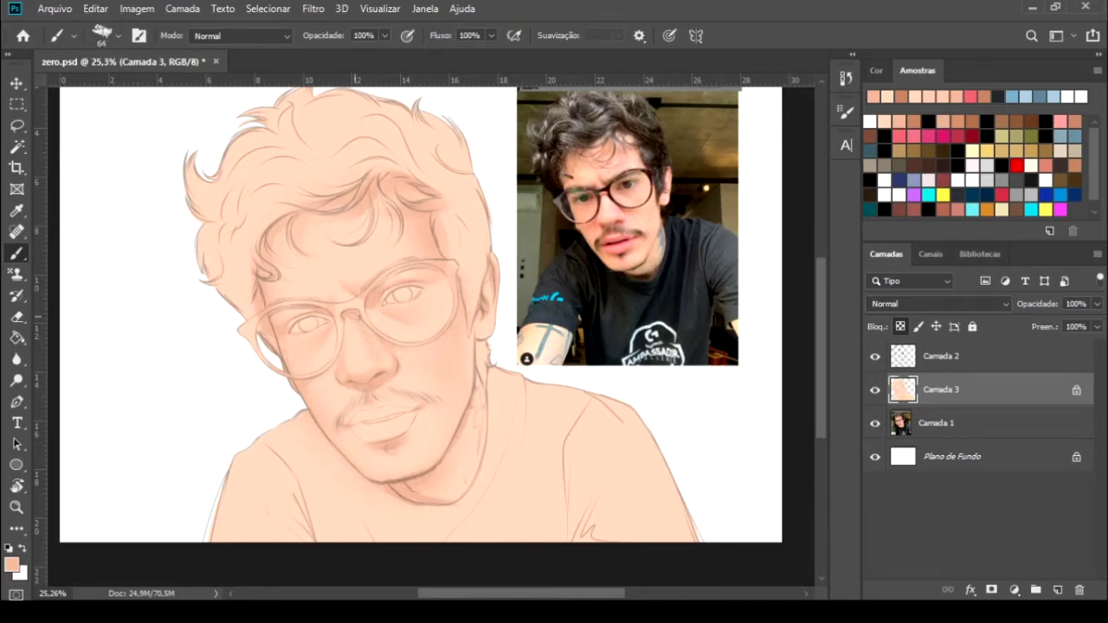
alt+click(391, 392)
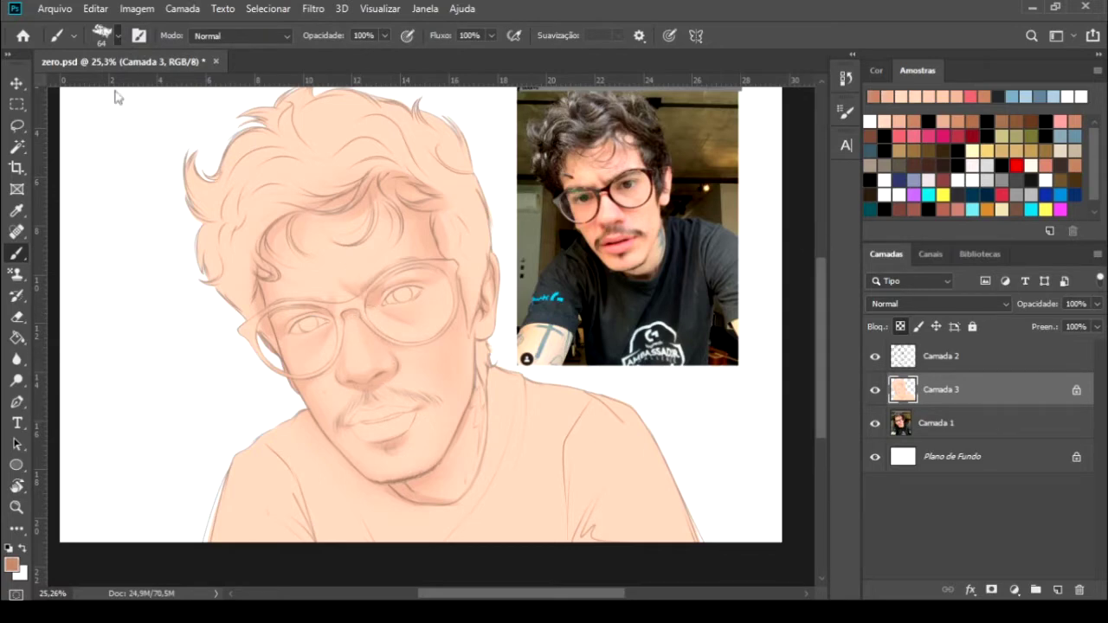
- With a smaller brush, darken the jaw line under the chin and add dark stubble marks on the chin
scroll(384, 372, up, 1)
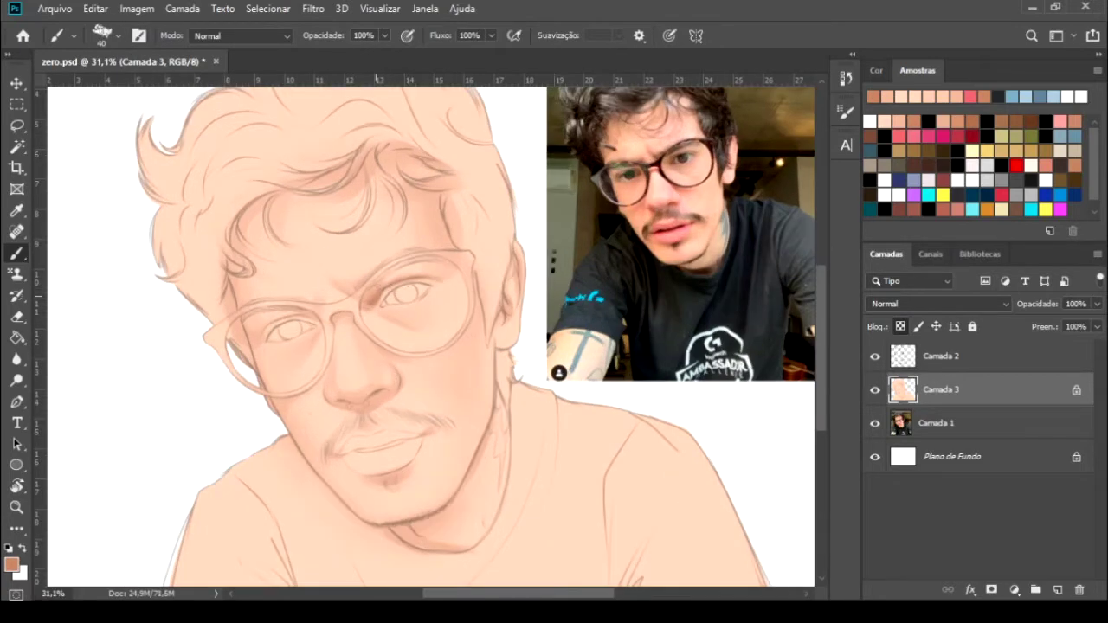
key(bracketleft)
scroll(309, 320, up, 1)
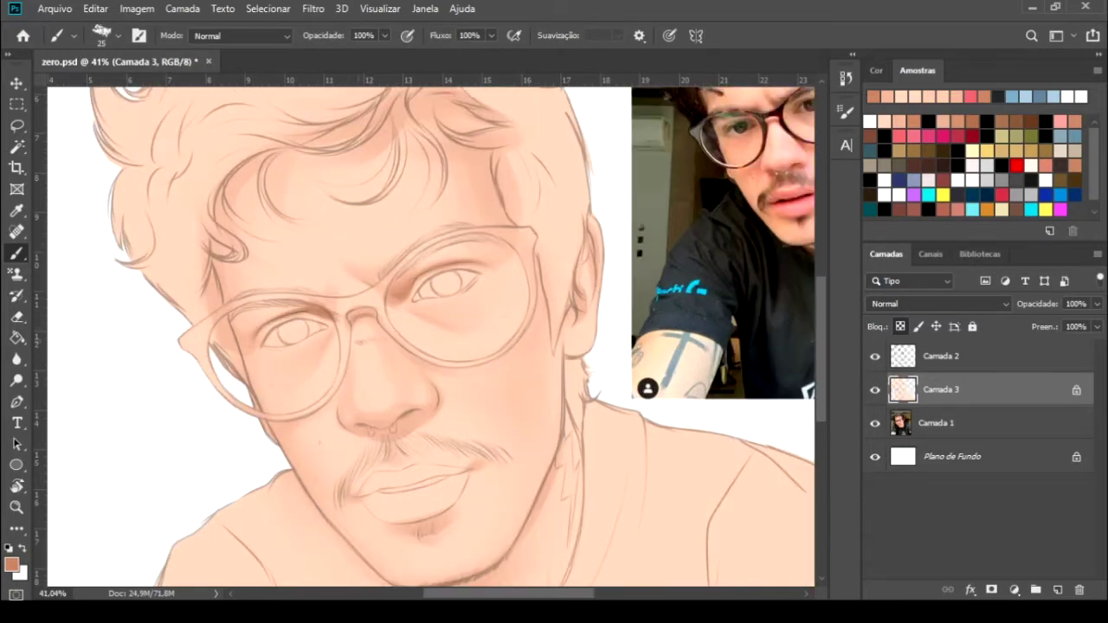
scroll(349, 328, down, 1)
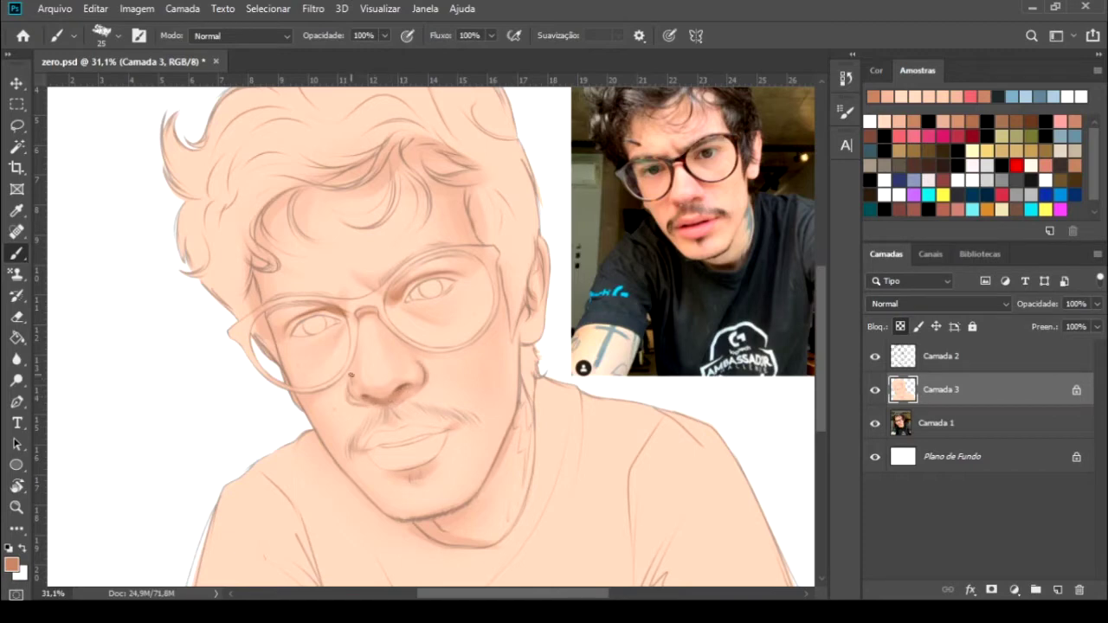
scroll(417, 422, down, 1)
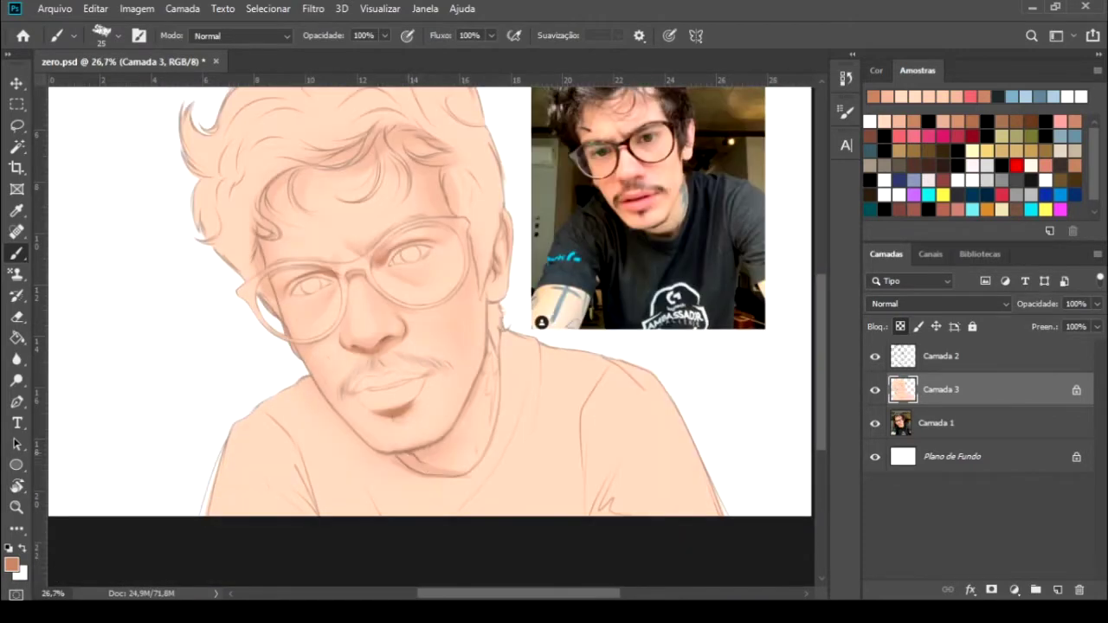
drag(393, 454, 415, 466)
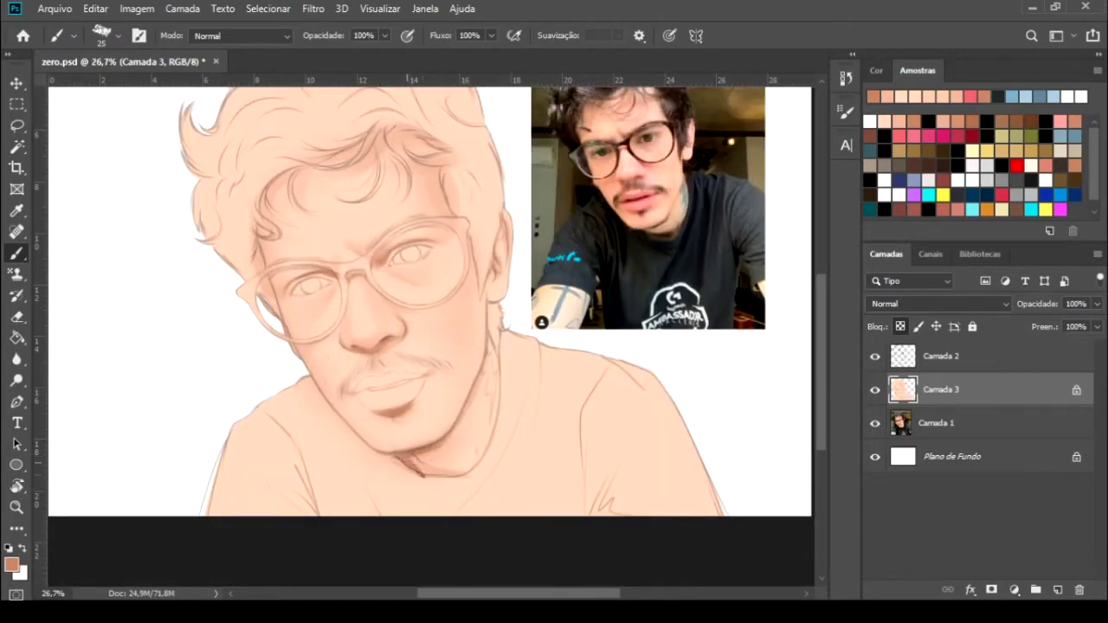
scroll(372, 259, up, 1)
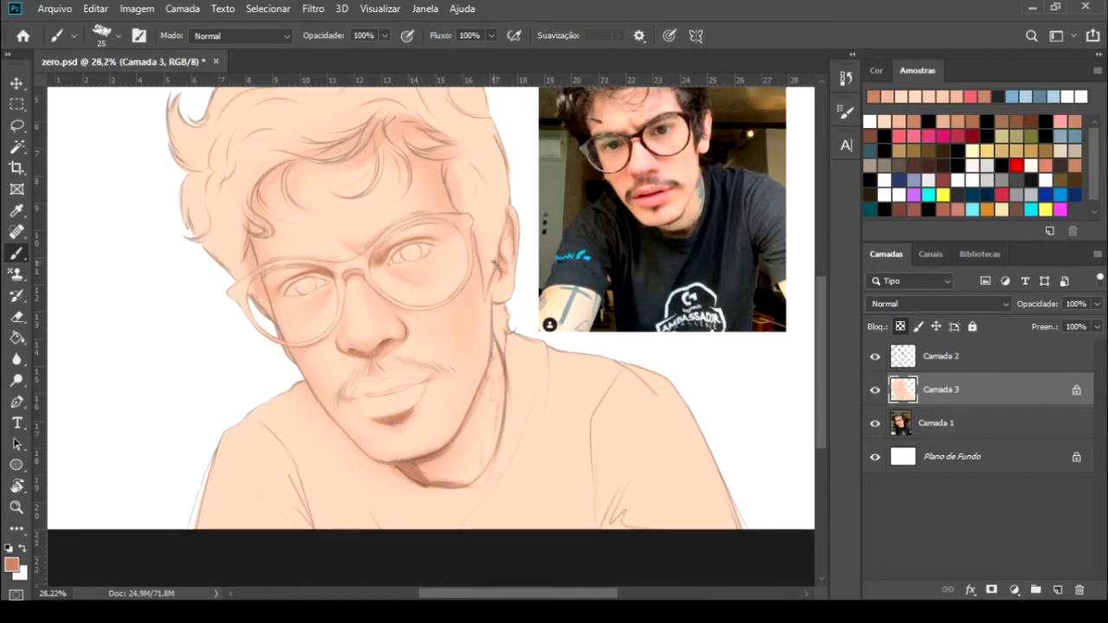
scroll(433, 338, up, 2)
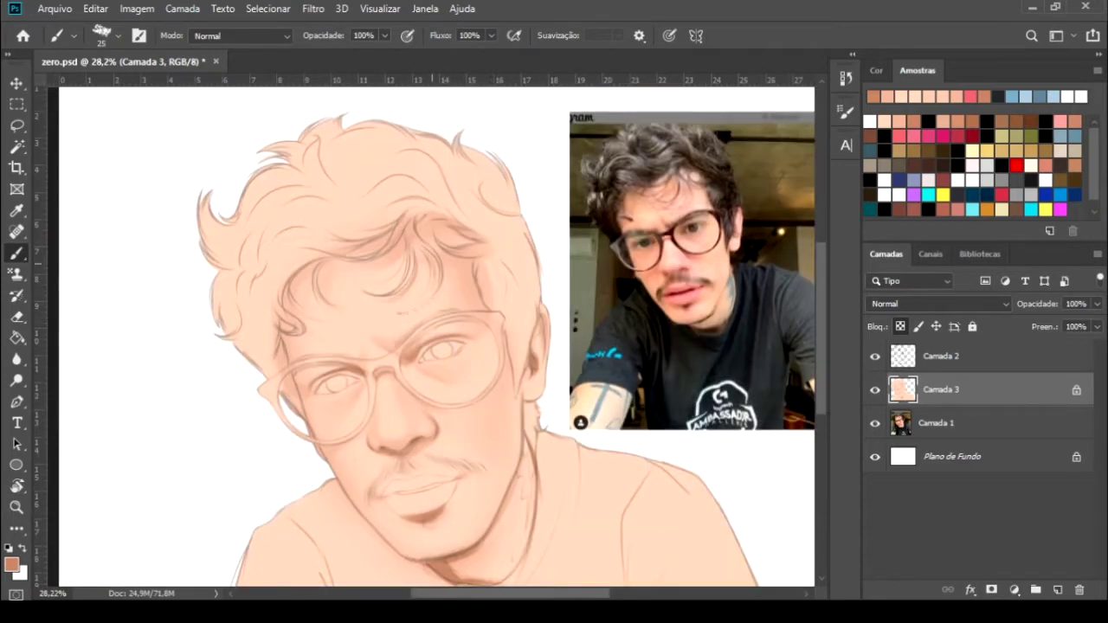
scroll(430, 336, down, 1)
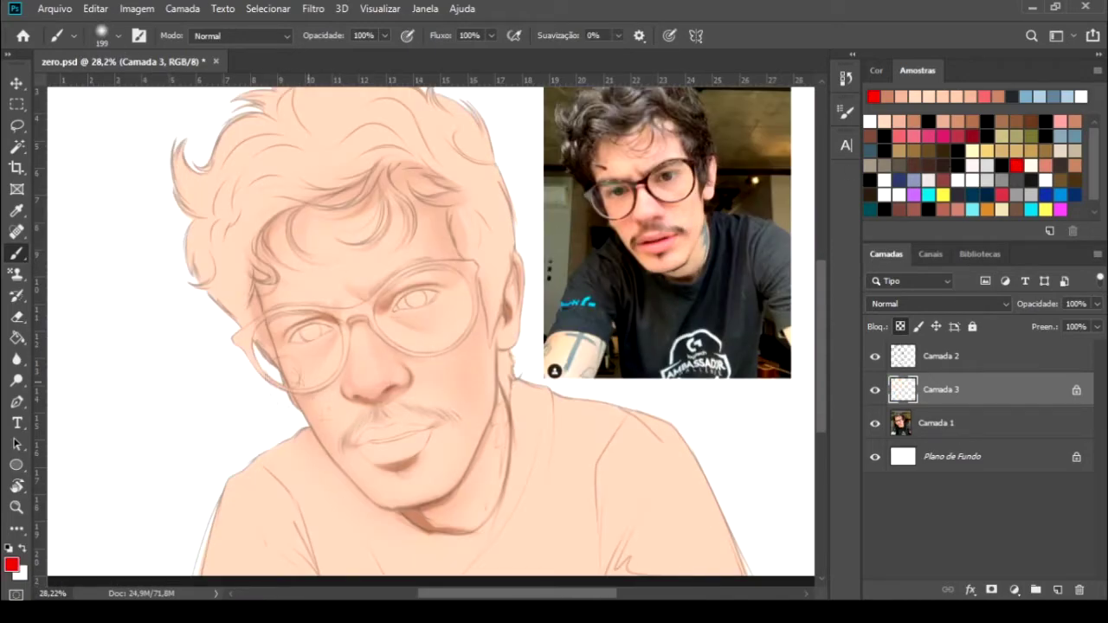
scroll(424, 415, down, 2)
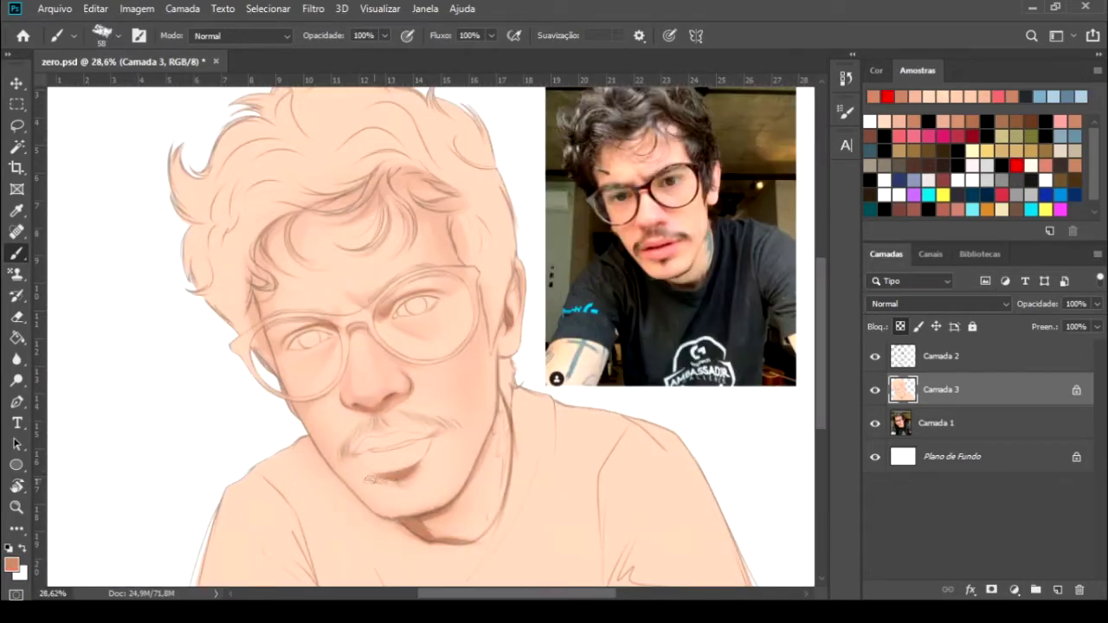
drag(391, 479, 351, 465)
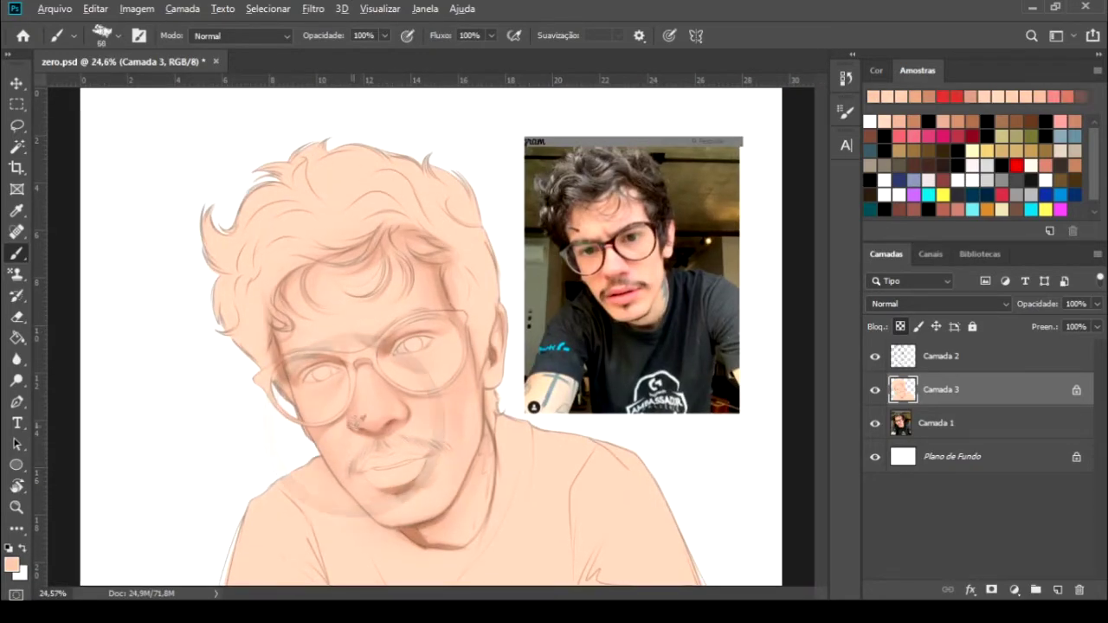
- Shade the jaw and chin, pick a new skin tone, and set a larger brush to Linear Dodge (Superexposição Linear)
drag(444, 443, 454, 461)
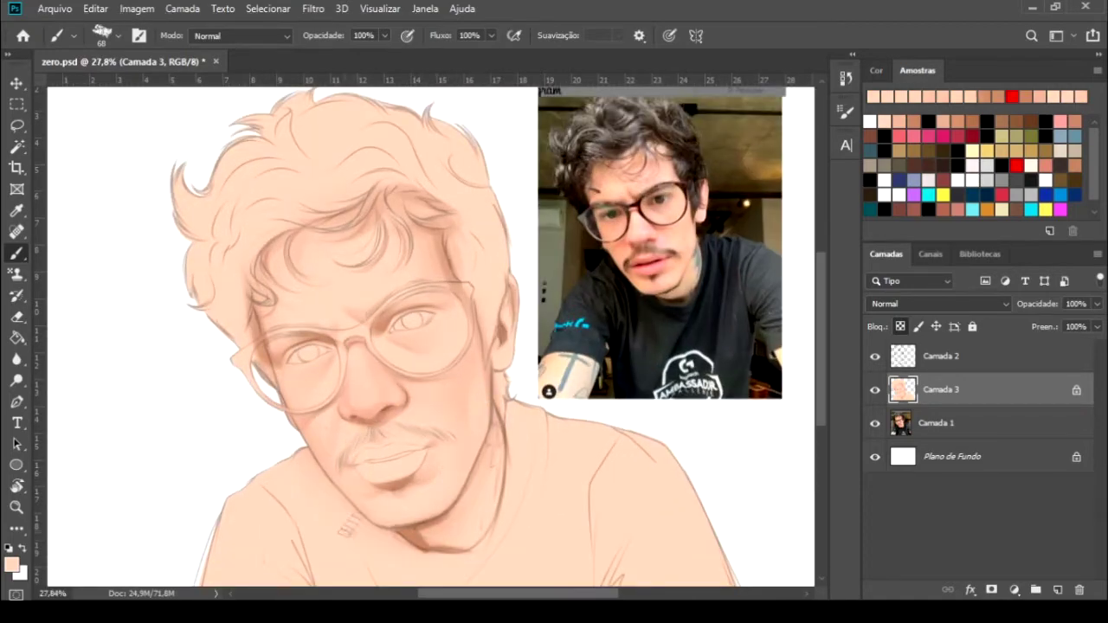
click(876, 70)
alt+click(436, 456)
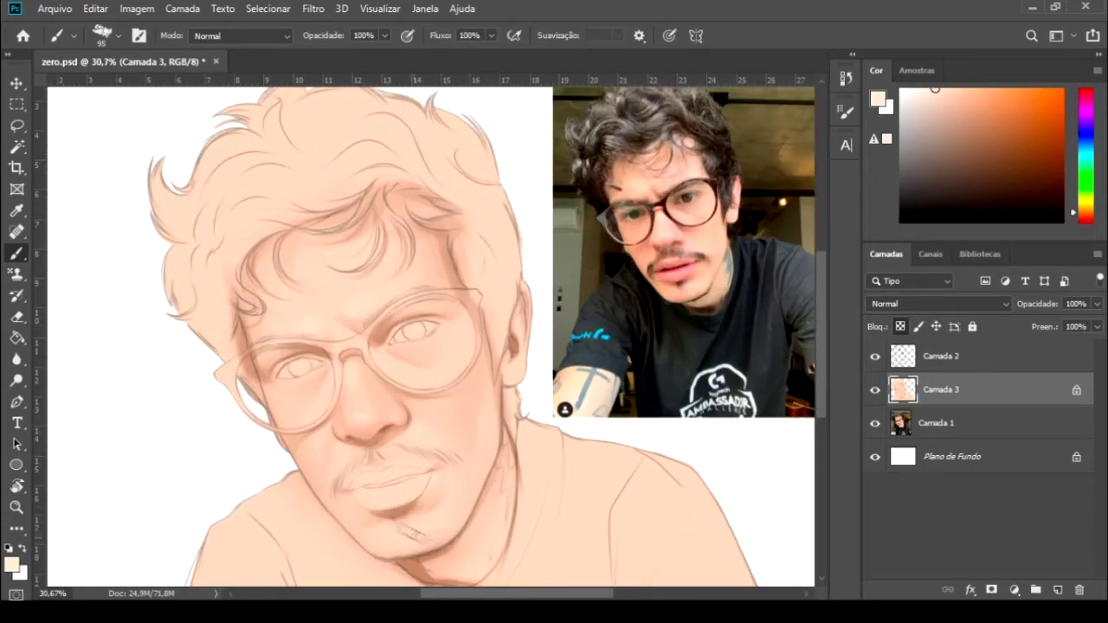
key(bracketright)
key(bracketright)
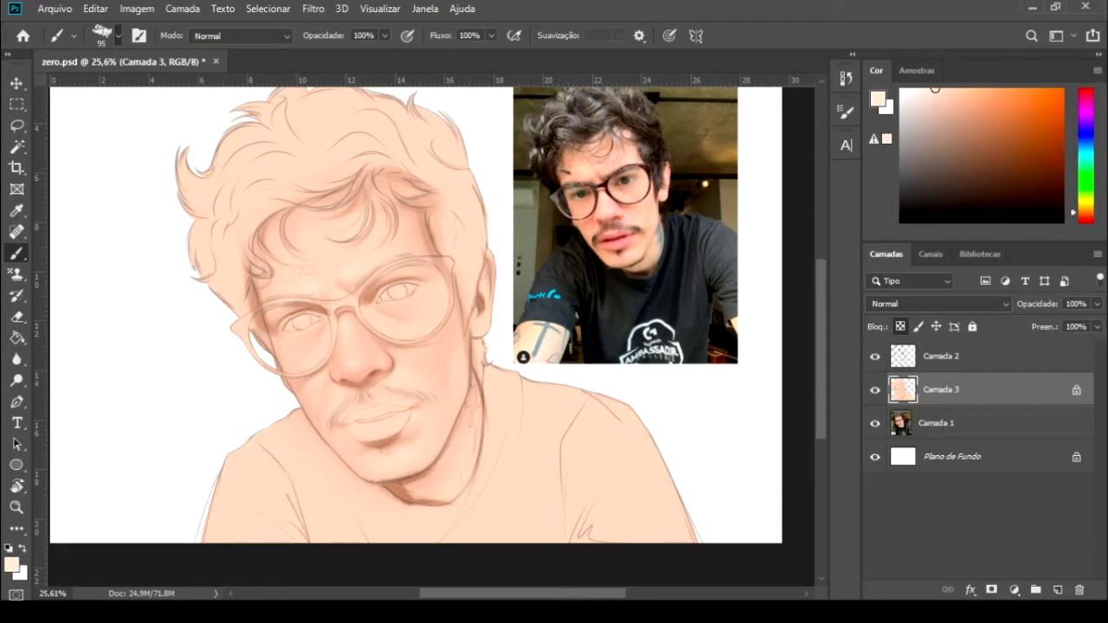
key(shift+alt+w)
alt+click(379, 300)
key(bracketright)
key(bracketright)
key(bracketright)
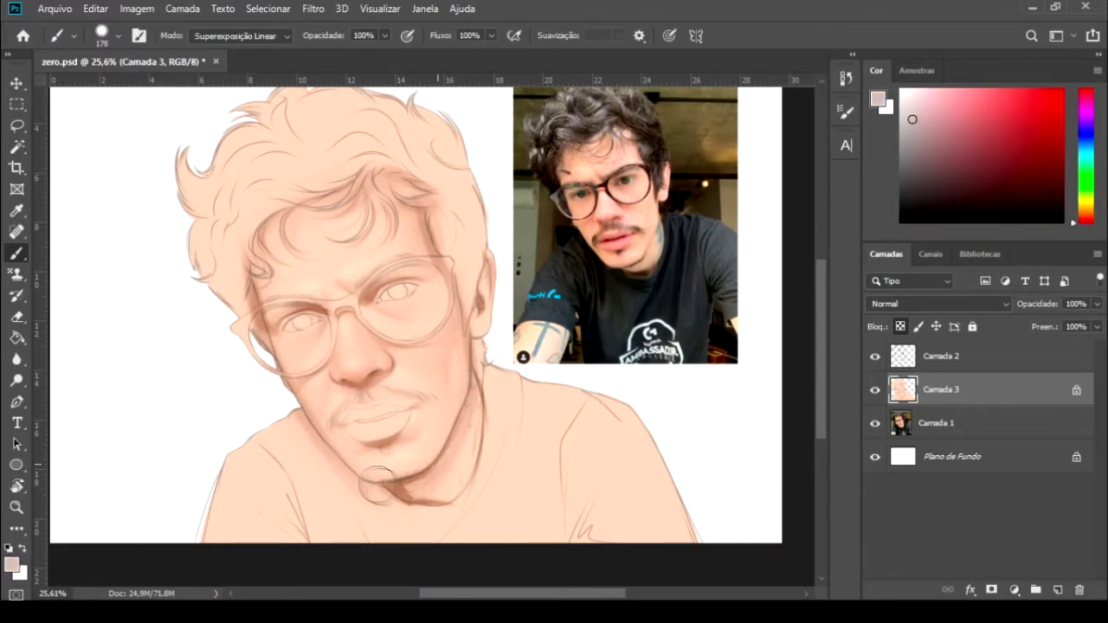
scroll(445, 358, up, 3)
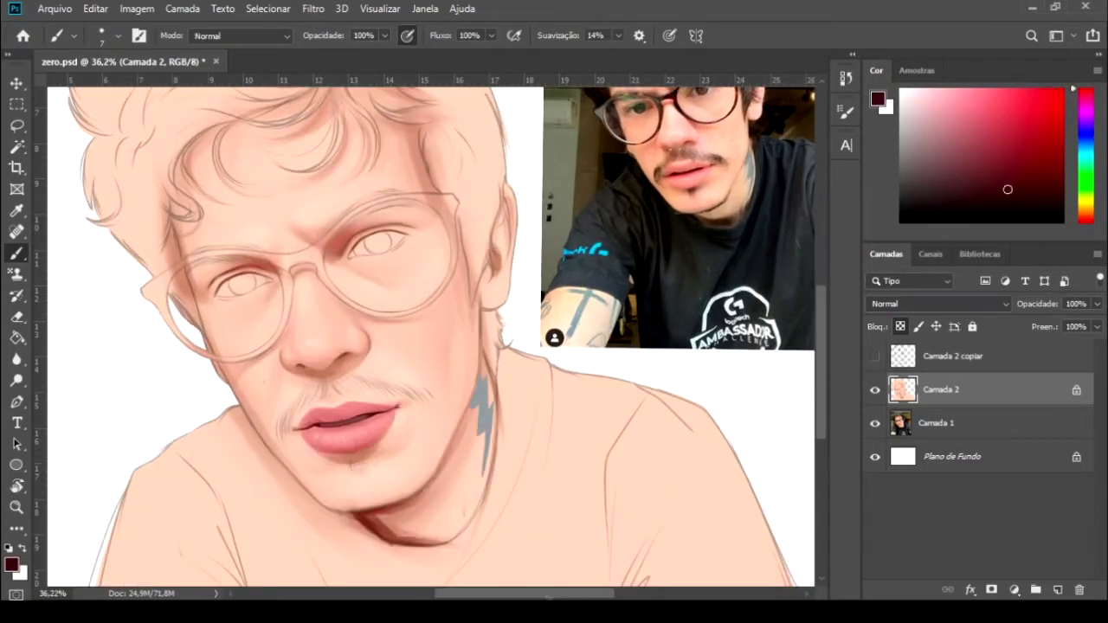
- Paint dark brown hair strands across the mustache's left, middle and right parts, and lengthen the goatee
key(bracketright)
key(bracketright)
key(bracketright)
alt+click(329, 378)
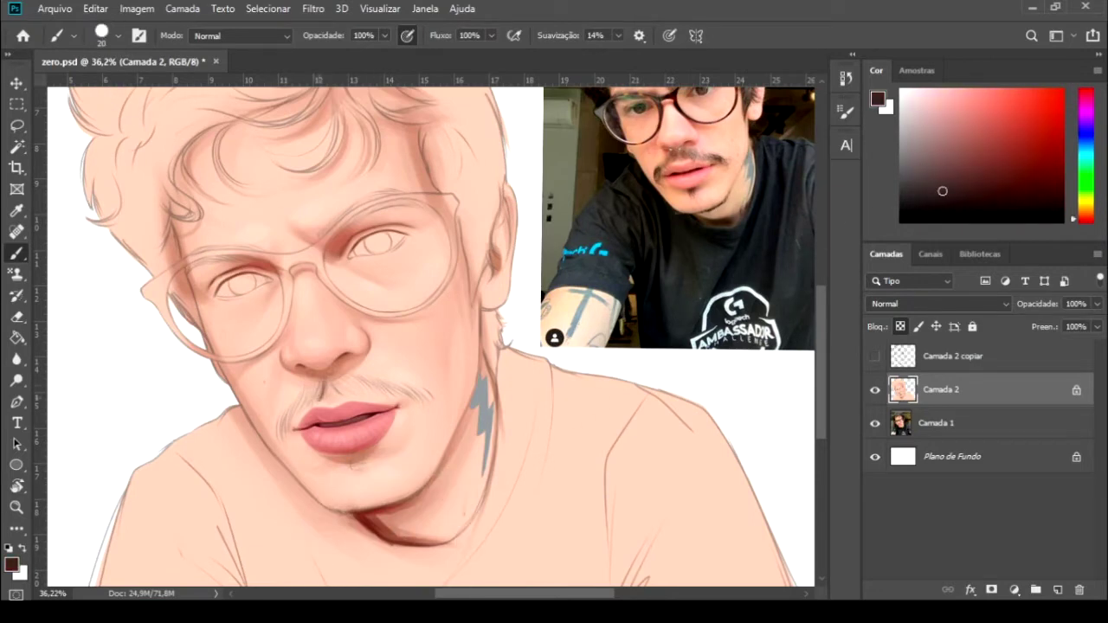
drag(315, 378, 277, 445)
key(bracketleft)
drag(291, 389, 281, 437)
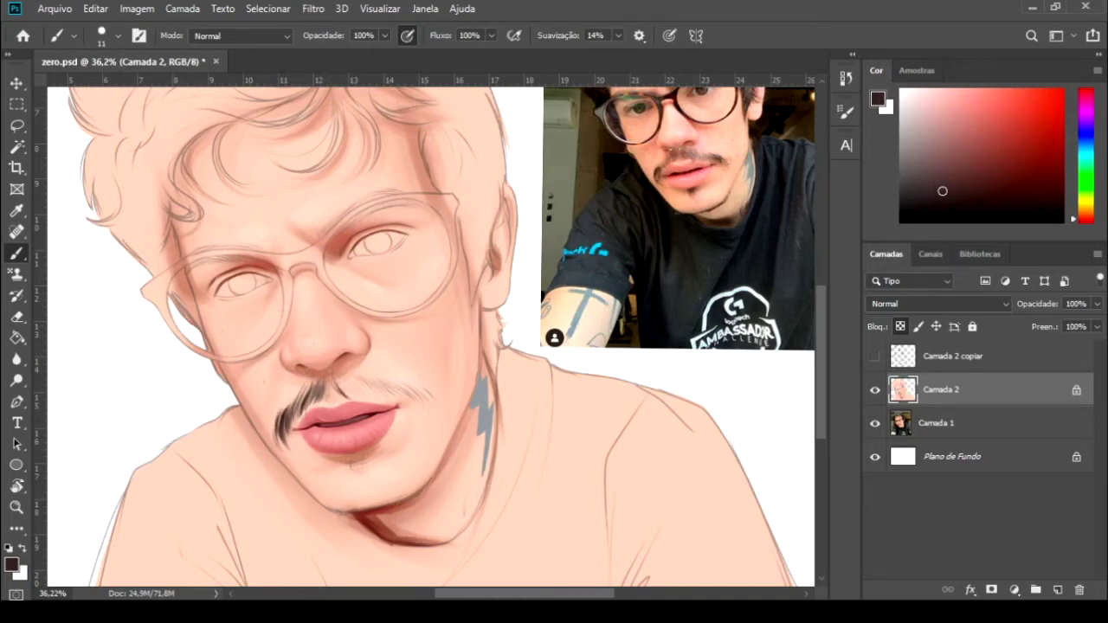
key(bracketright)
mouse_move(351, 381)
mouse_down()
mouse_move(412, 412)
mouse_move(422, 400)
mouse_up()
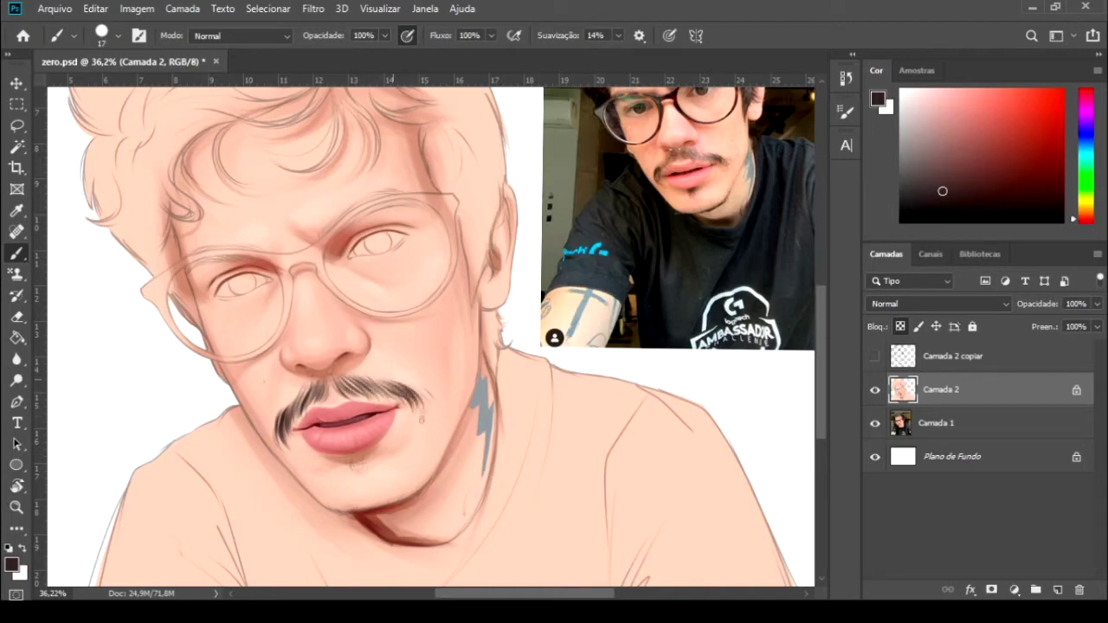
alt+click(412, 409)
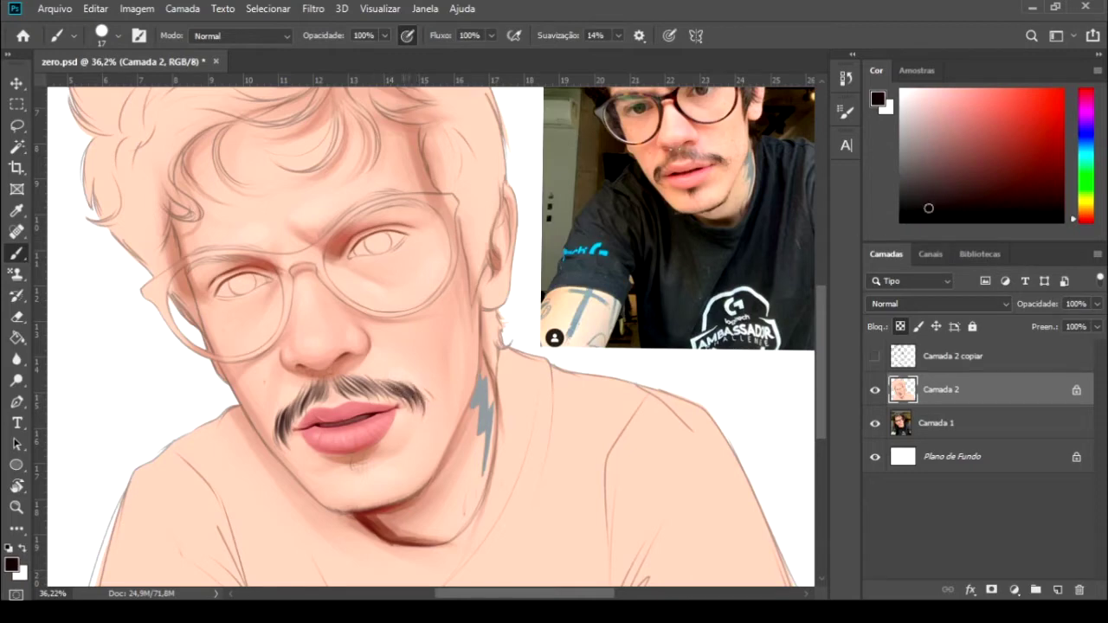
drag(419, 407, 374, 392)
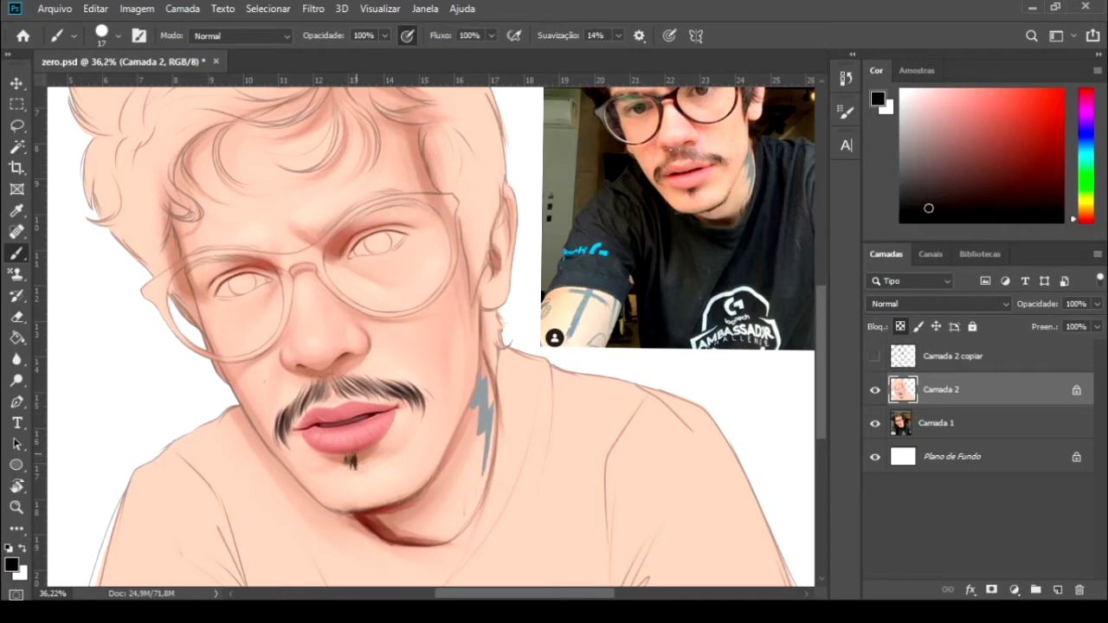
drag(350, 457, 357, 478)
- Dab white highlights onto the septum ring under the nose
scroll(430, 331, down, 1)
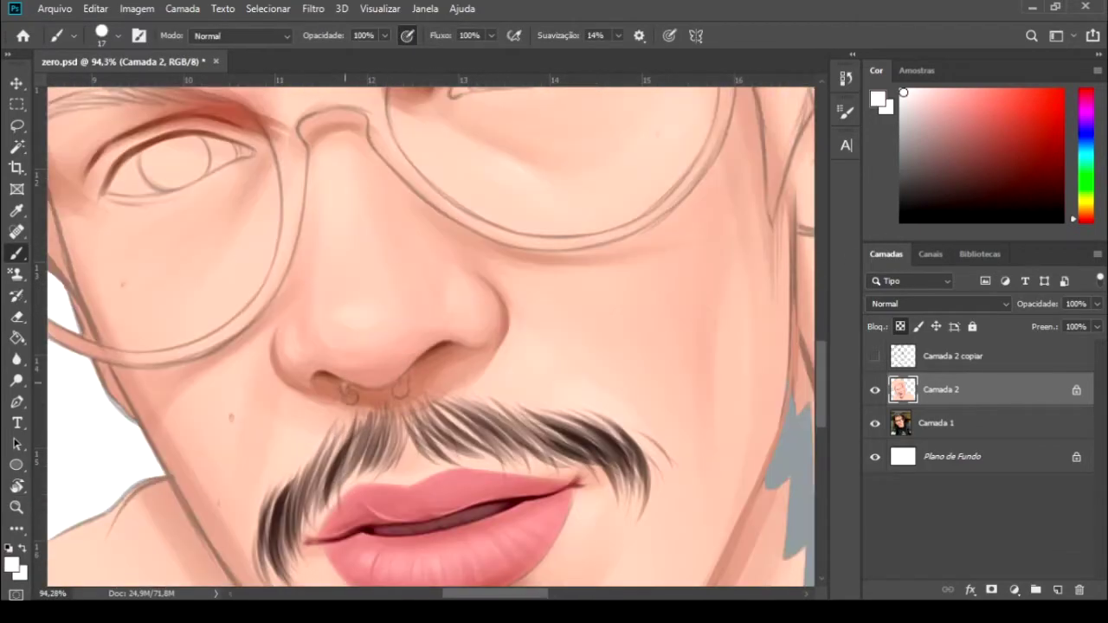
click(348, 398)
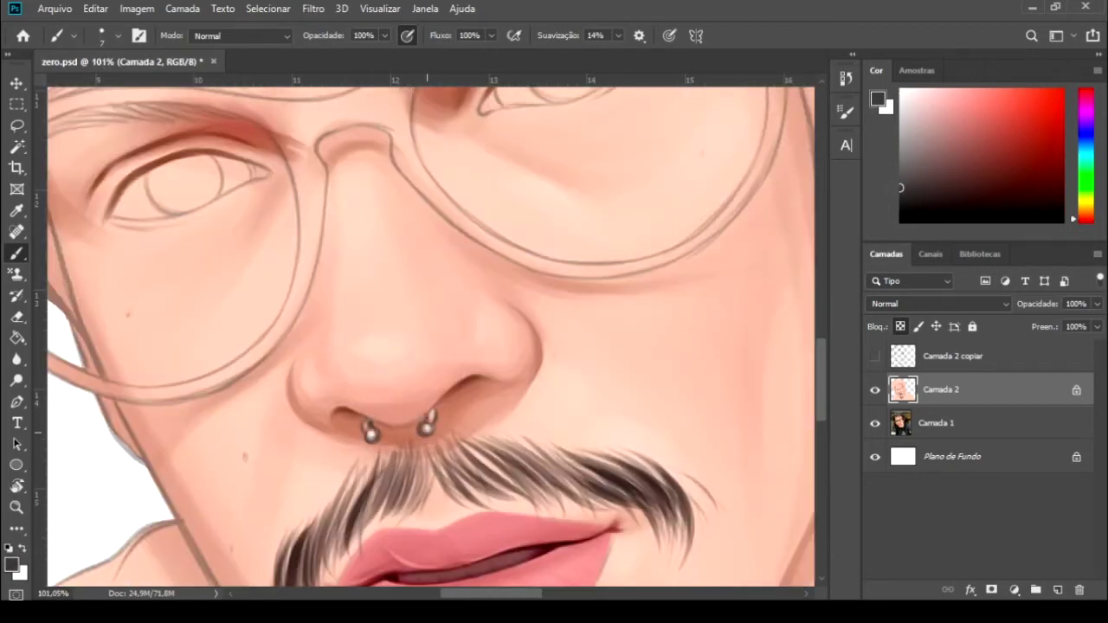
alt+click(370, 433)
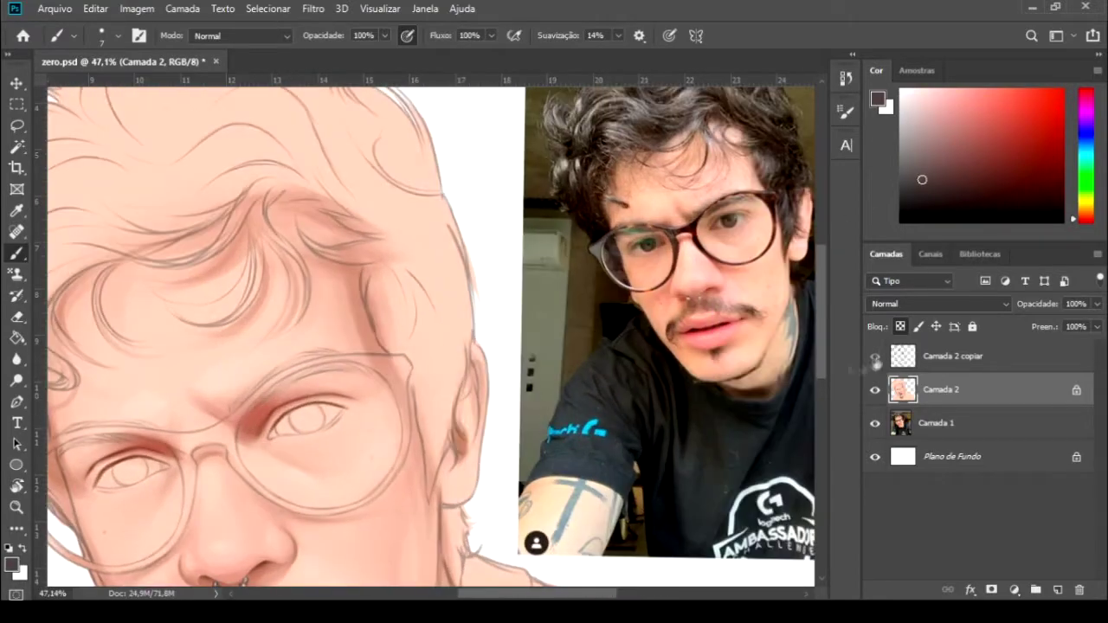
- Show the Camada 2 copiar layer and paint thick dark hairs along the right eyebrow
click(875, 356)
mouse_move(260, 381)
mouse_down()
mouse_move(235, 419)
mouse_move(303, 357)
mouse_up()
drag(282, 397, 331, 359)
drag(265, 398, 312, 362)
drag(244, 422, 274, 372)
drag(232, 424, 243, 398)
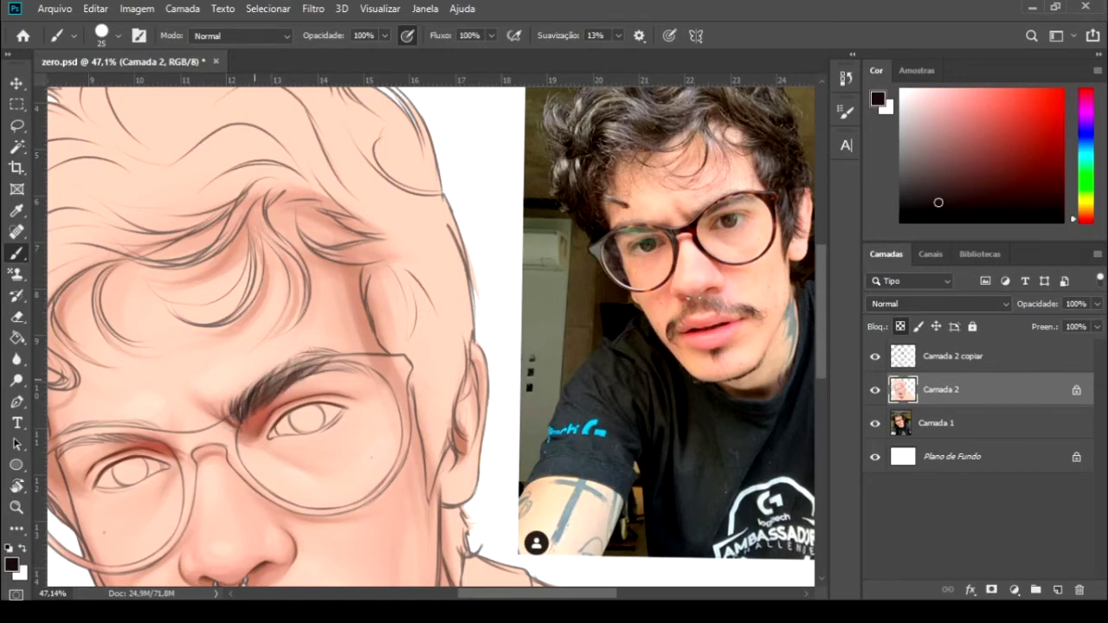
mouse_move(289, 370)
mouse_down()
mouse_move(366, 350)
mouse_move(471, 297)
mouse_up()
- Darken the left eyebrow with hair strokes and dot a black pupil in the left eye
mouse_move(118, 400)
mouse_down()
mouse_move(192, 383)
mouse_move(218, 364)
mouse_up()
mouse_move(145, 386)
mouse_down()
mouse_move(216, 364)
mouse_move(175, 372)
mouse_up()
drag(120, 396, 183, 374)
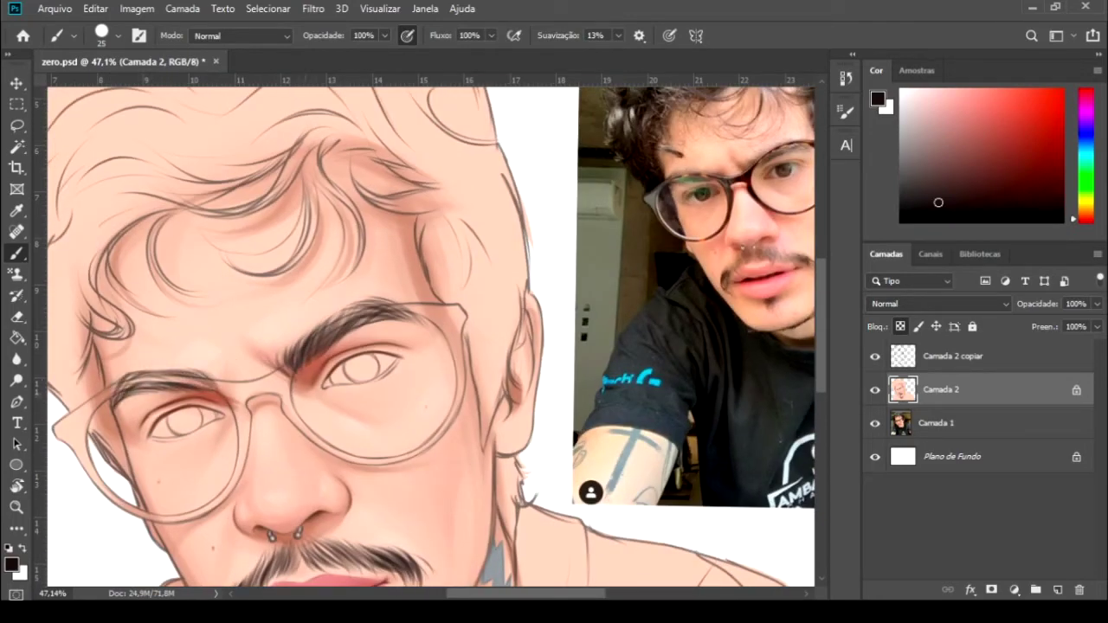
scroll(304, 365, down, 5)
scroll(265, 385, up, 5)
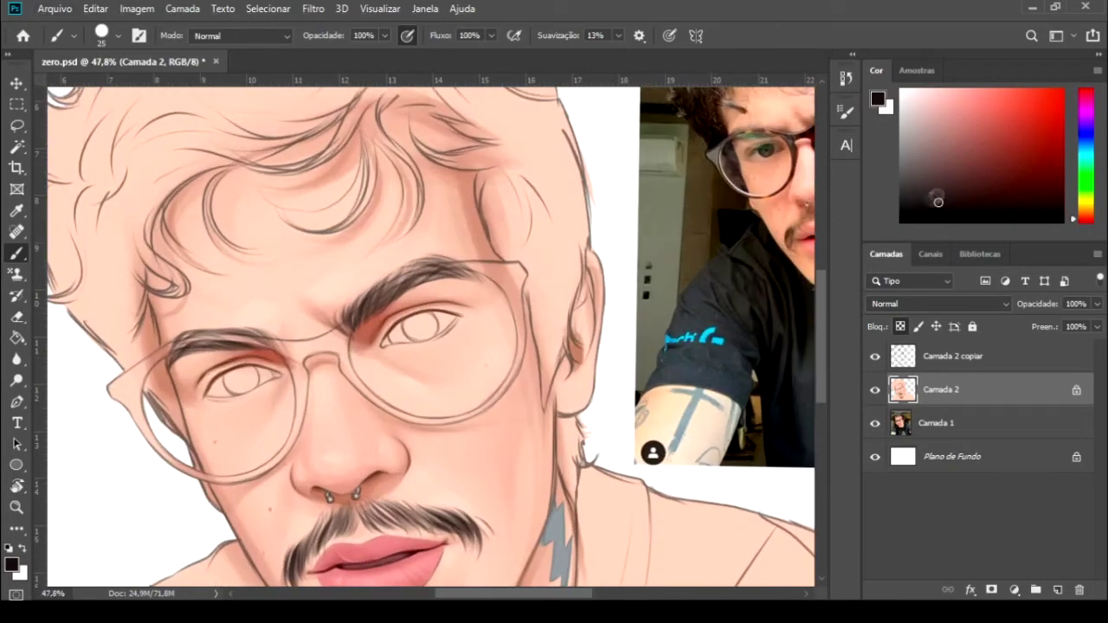
click(241, 379)
- Enlarge and round out the left pupil, then paint the right eye's pupil black
drag(234, 381, 243, 386)
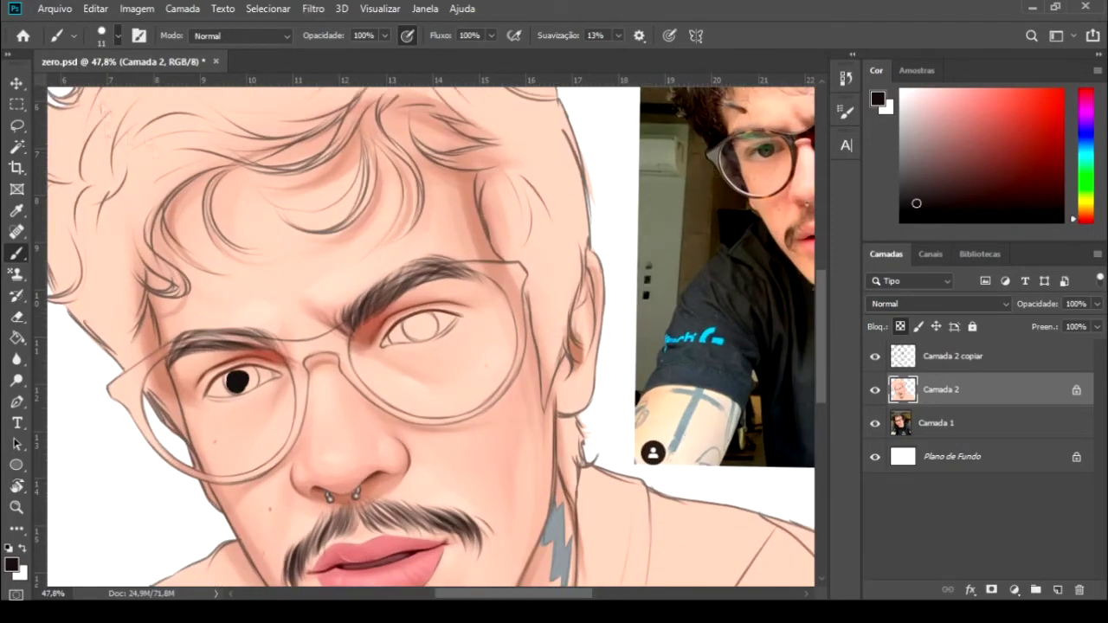
scroll(240, 379, up, 2)
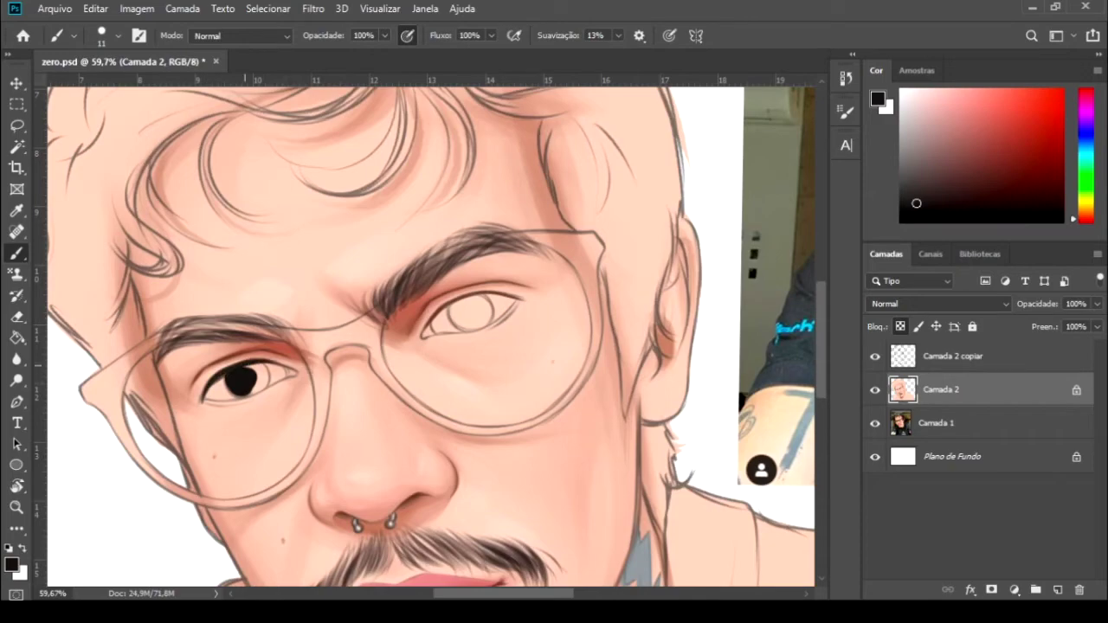
drag(245, 370, 257, 391)
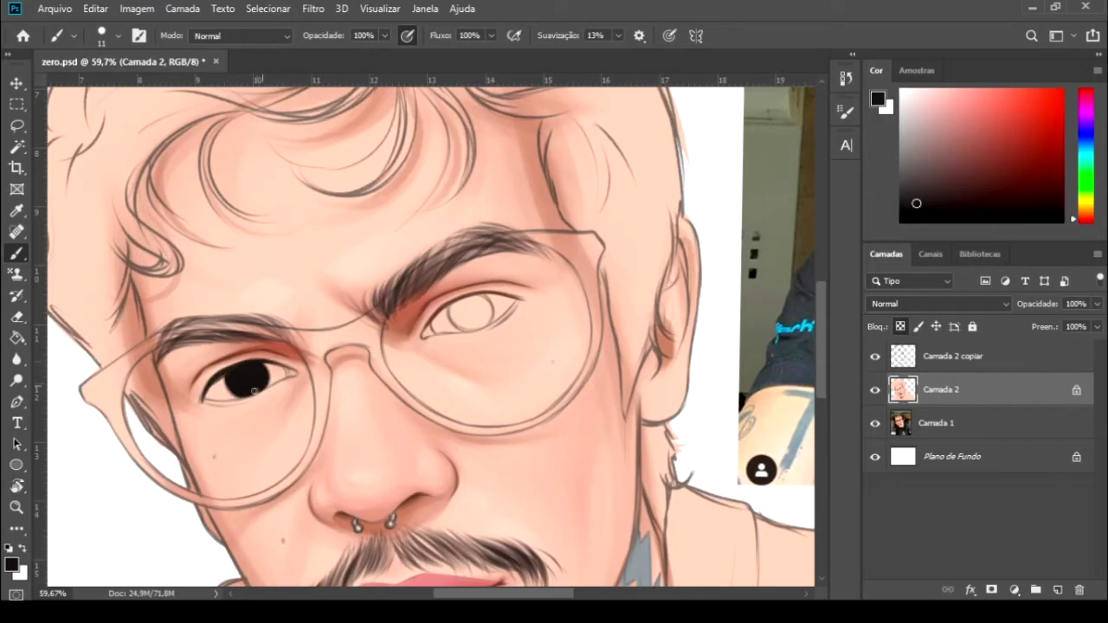
scroll(254, 391, down, 2)
mouse_move(364, 331)
mouse_down()
mouse_move(357, 351)
mouse_move(378, 353)
mouse_up()
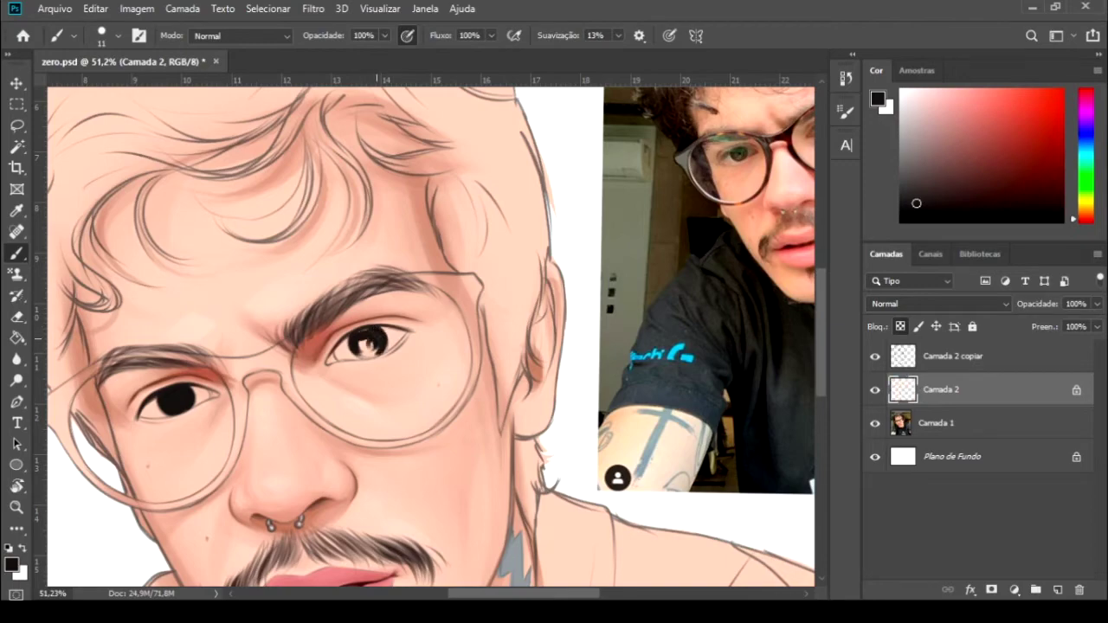
mouse_move(356, 344)
mouse_down()
mouse_move(284, 371)
mouse_move(429, 262)
mouse_move(378, 348)
mouse_up()
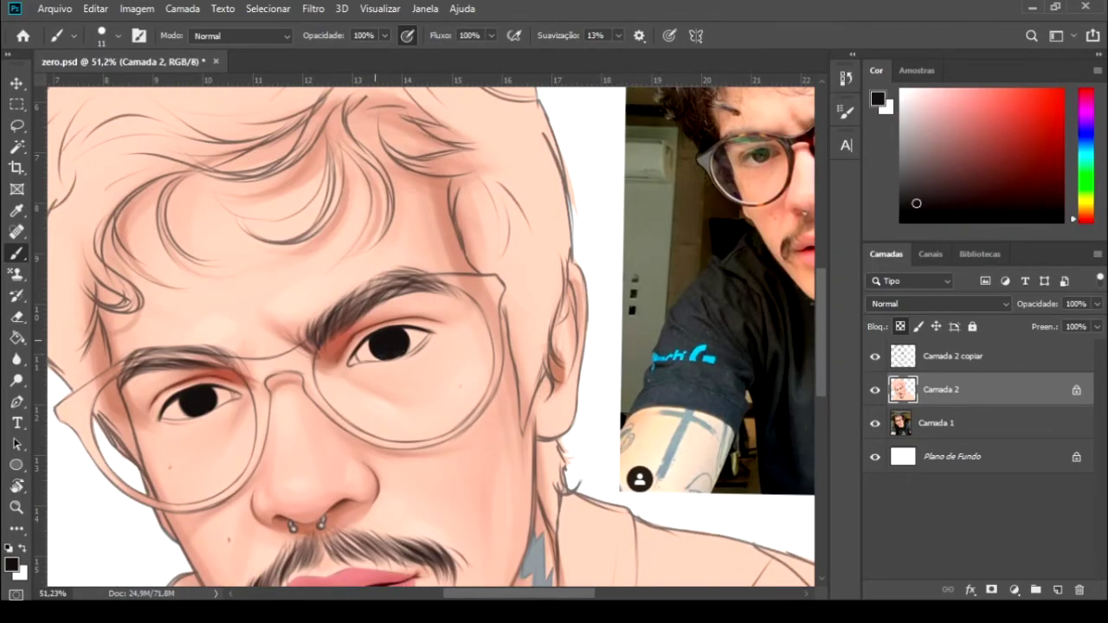
- Touch up the right eye in black after swapping colours, then reposition the view of the face
scroll(363, 372, down, 5)
scroll(260, 390, up, 4)
scroll(216, 402, up, 2)
key(x)
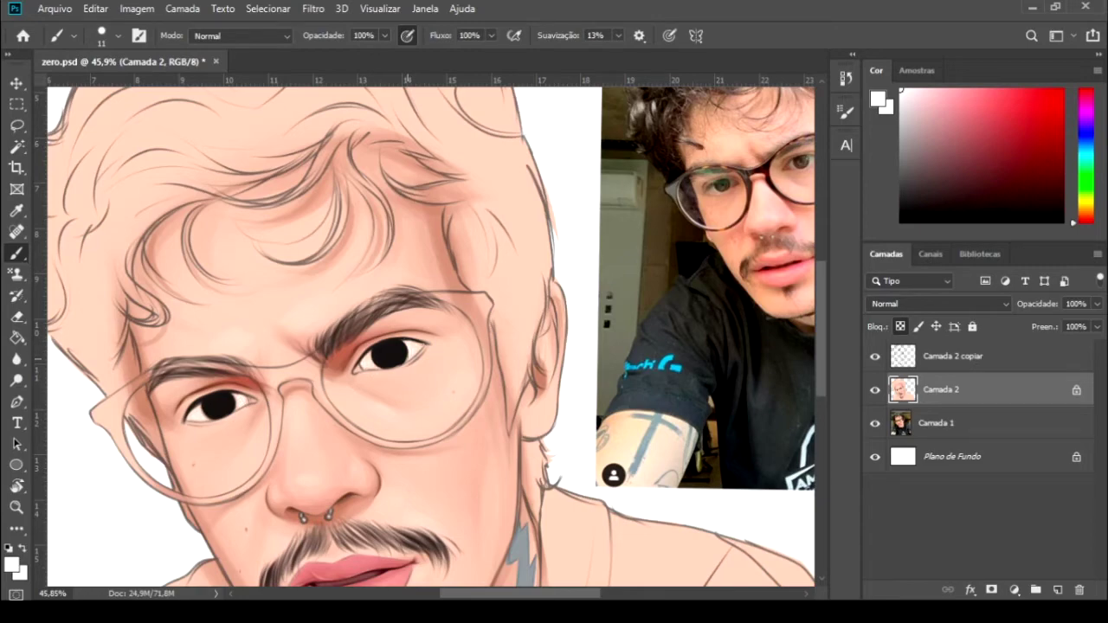
key(x)
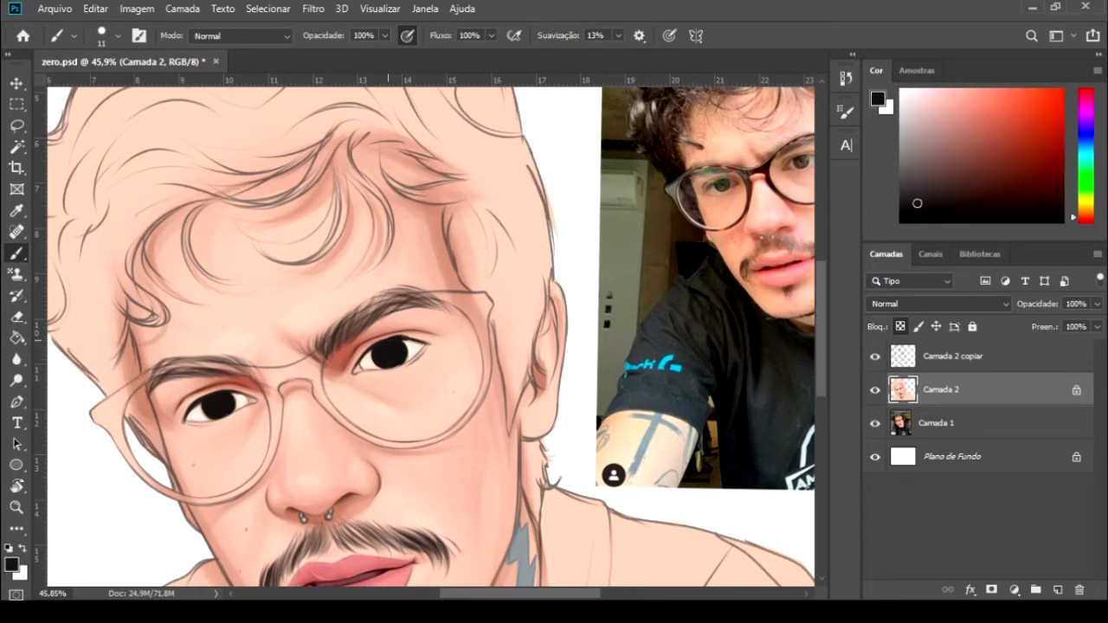
drag(413, 342, 344, 359)
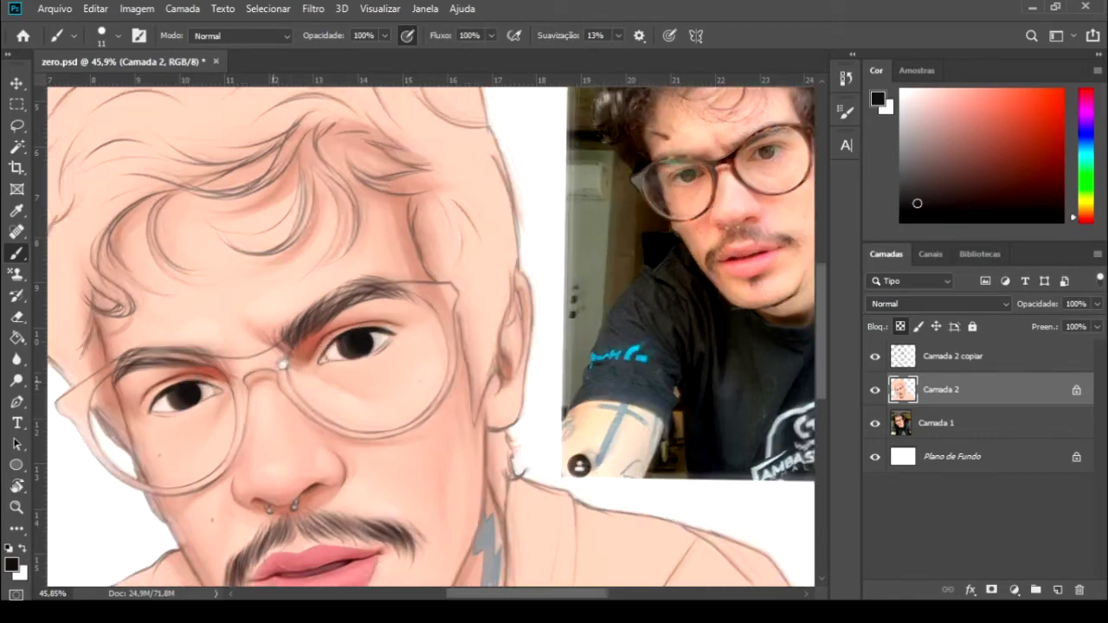
drag(345, 356, 354, 336)
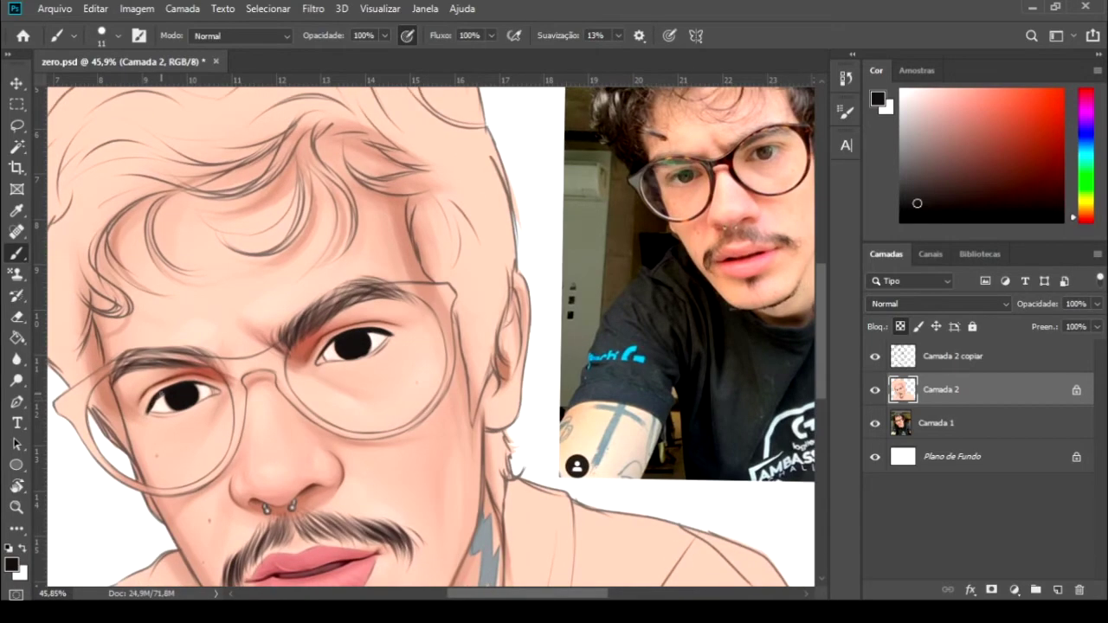
scroll(329, 260, down, 3)
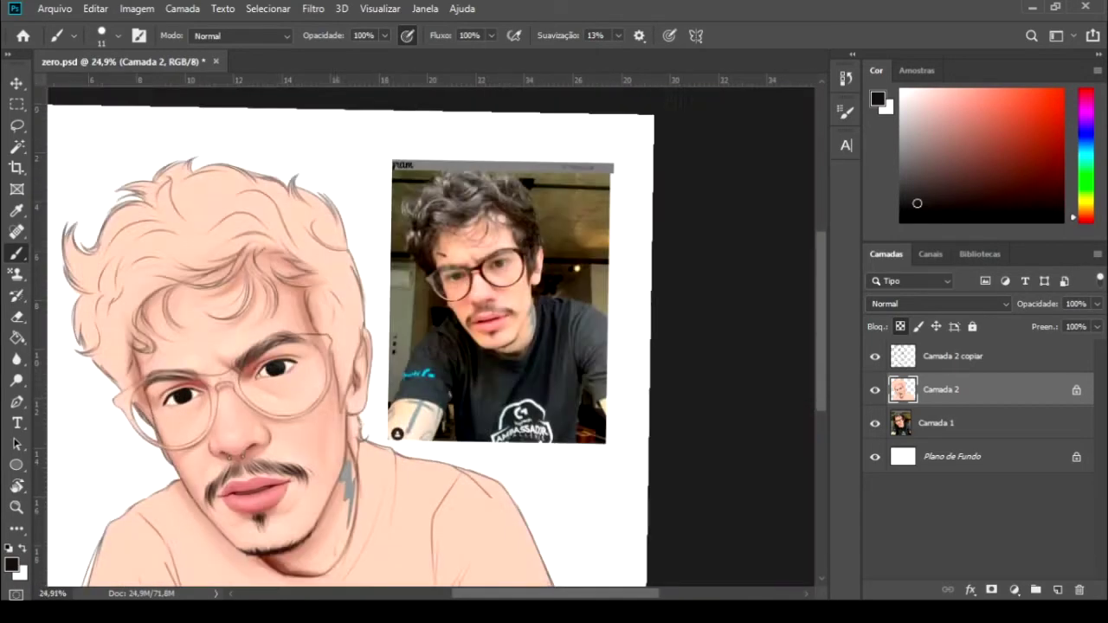
scroll(329, 260, up, 4)
scroll(283, 331, up, 2)
- Paint both irises grey and dot a black pupil in the right-hand eye
drag(199, 351, 234, 355)
drag(459, 281, 494, 260)
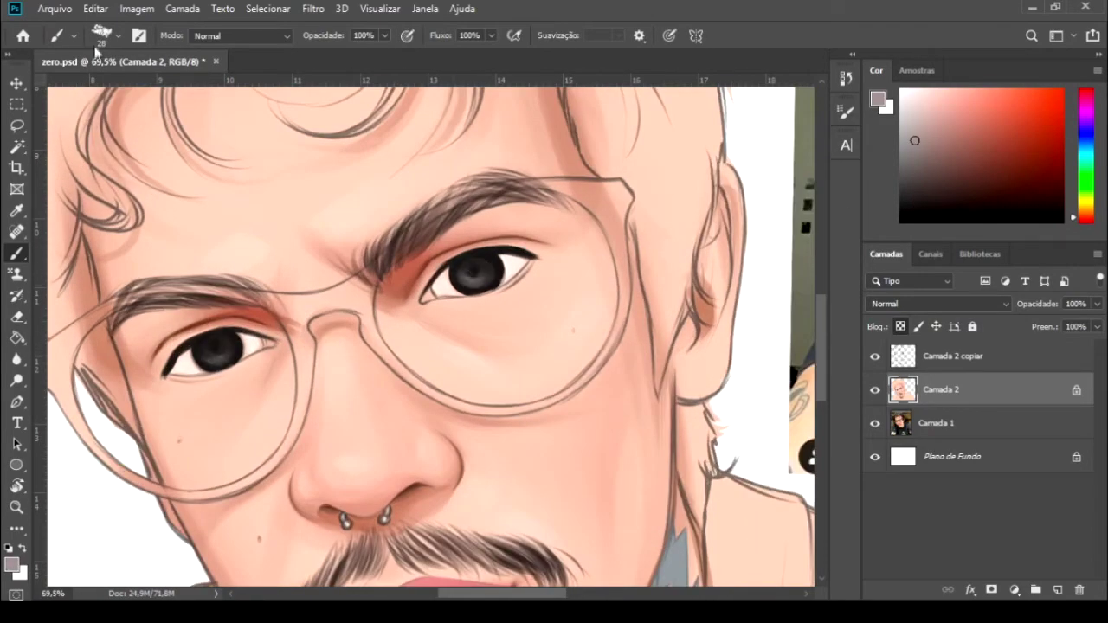
key(d)
click(472, 273)
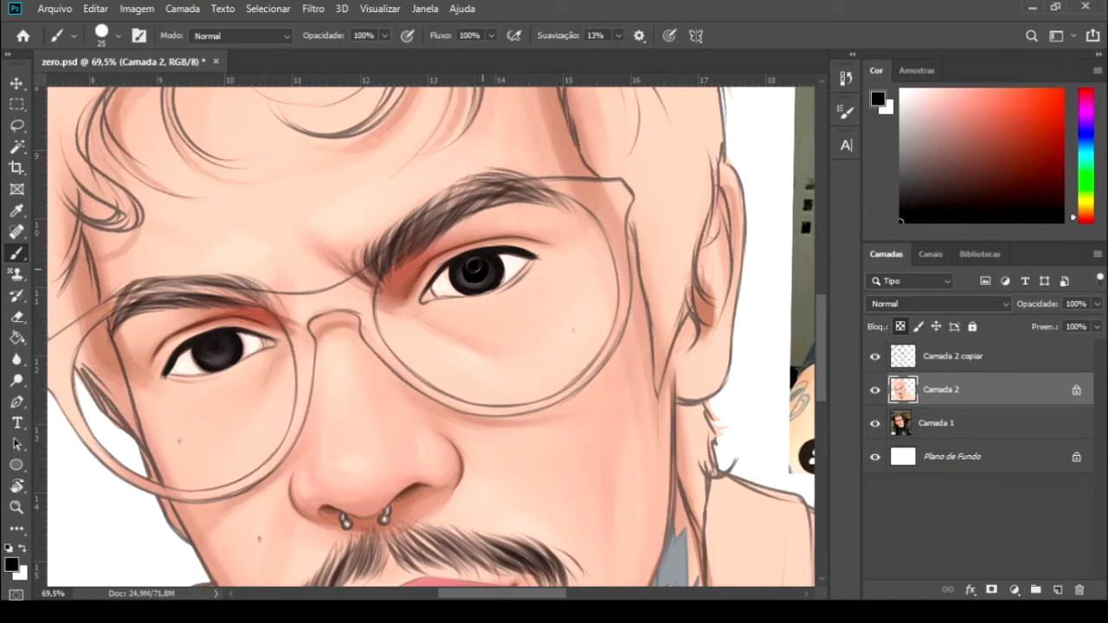
- Shift and rotate the canvas view toward the left eye, with white set for catchlights
drag(216, 351, 375, 297)
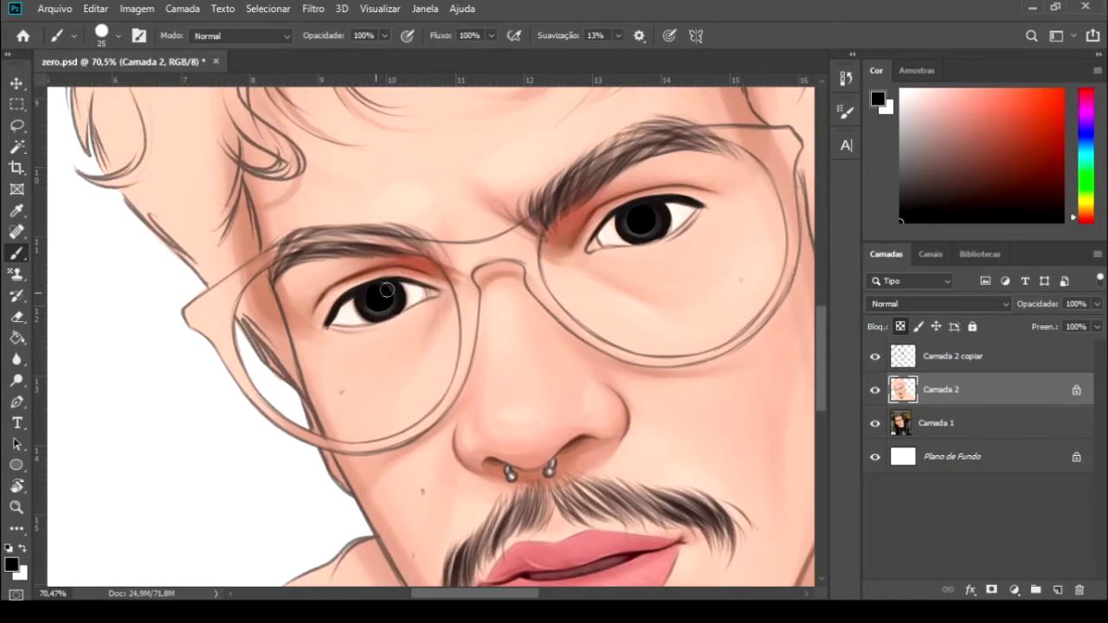
drag(341, 304, 193, 374)
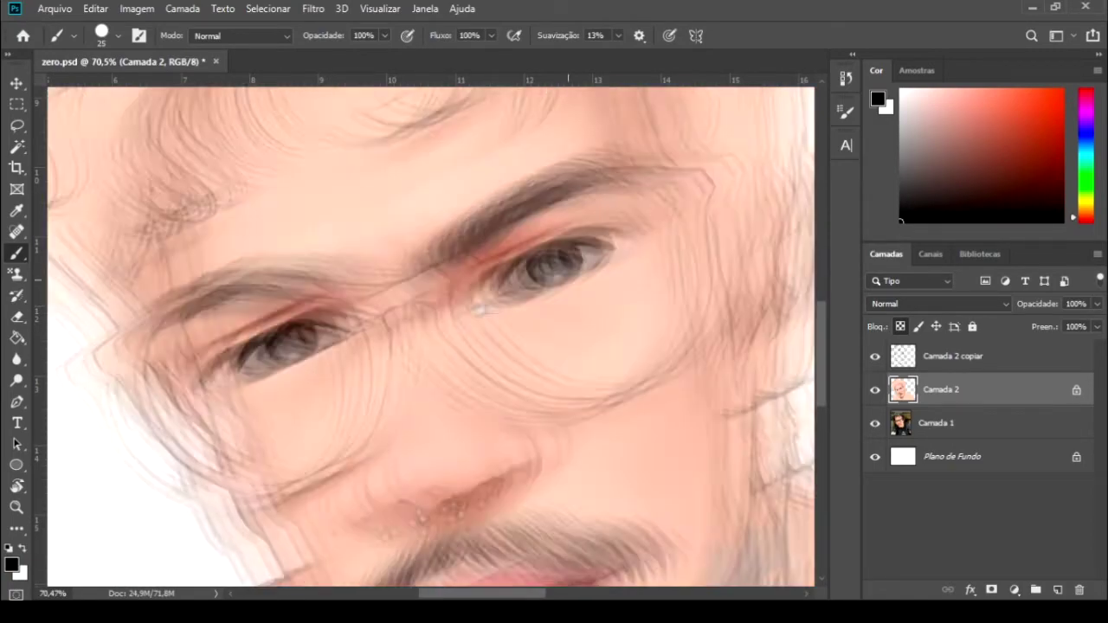
key(x)
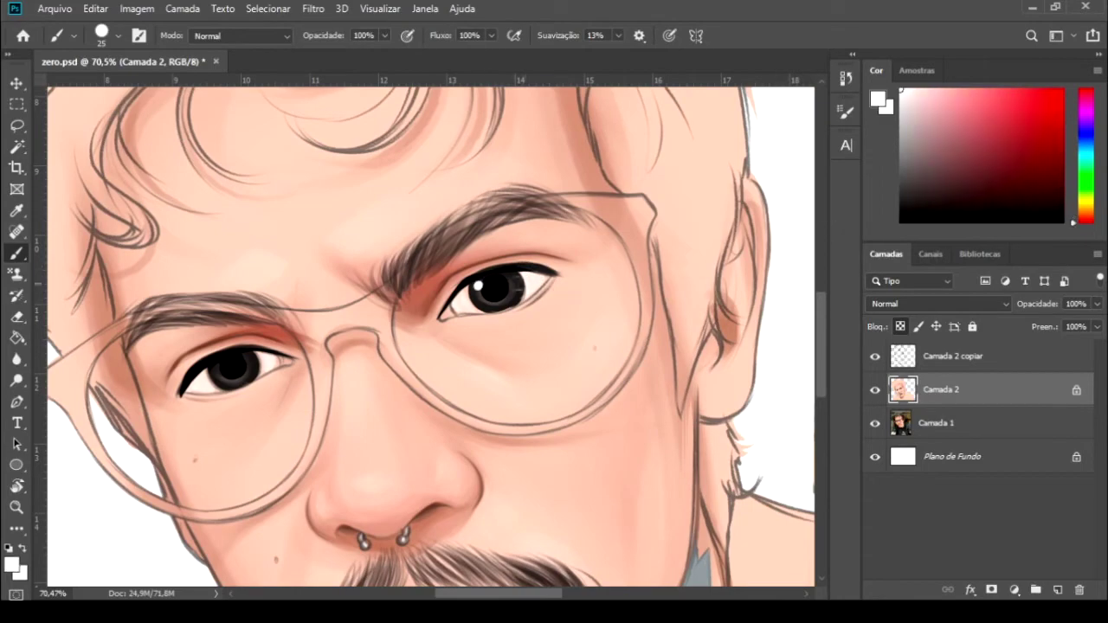
key(r)
scroll(433, 338, down, 5)
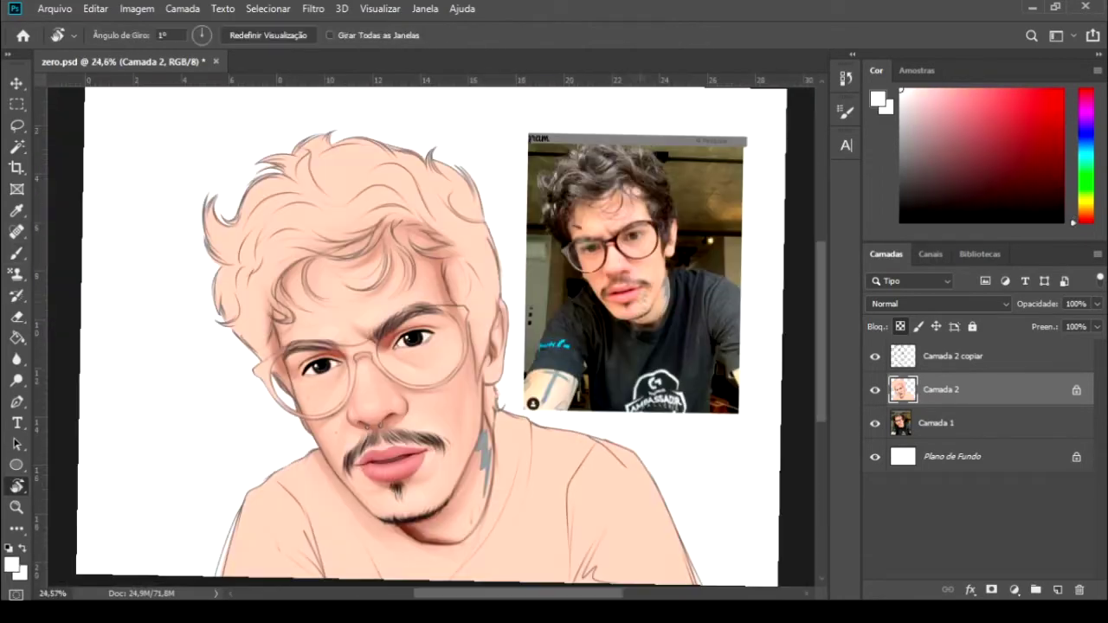
scroll(433, 337, up, 5)
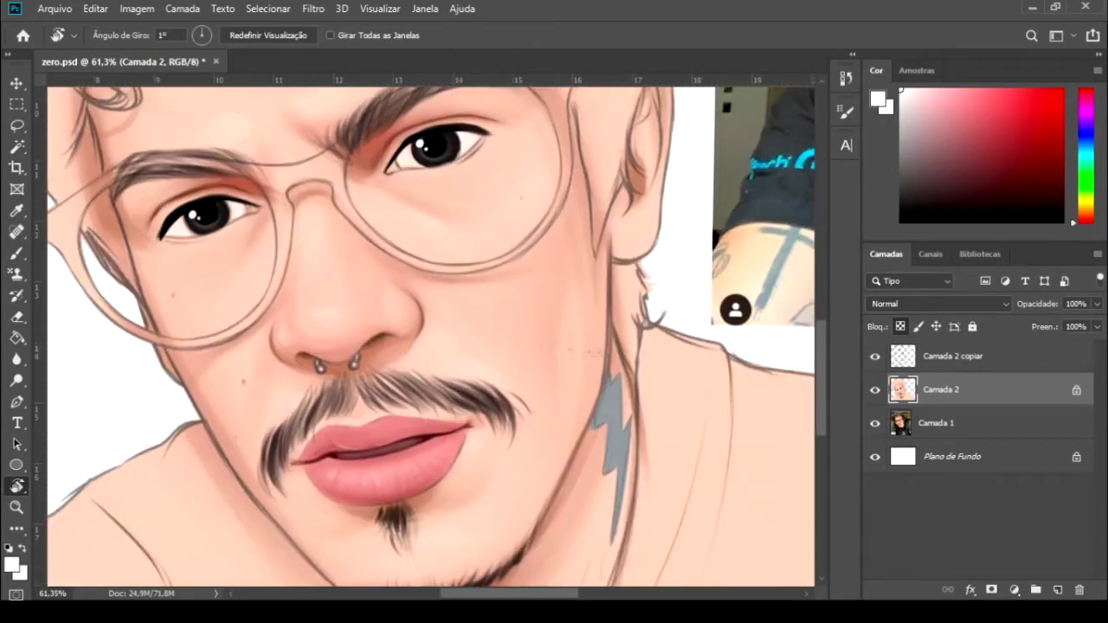
scroll(431, 338, down, 2)
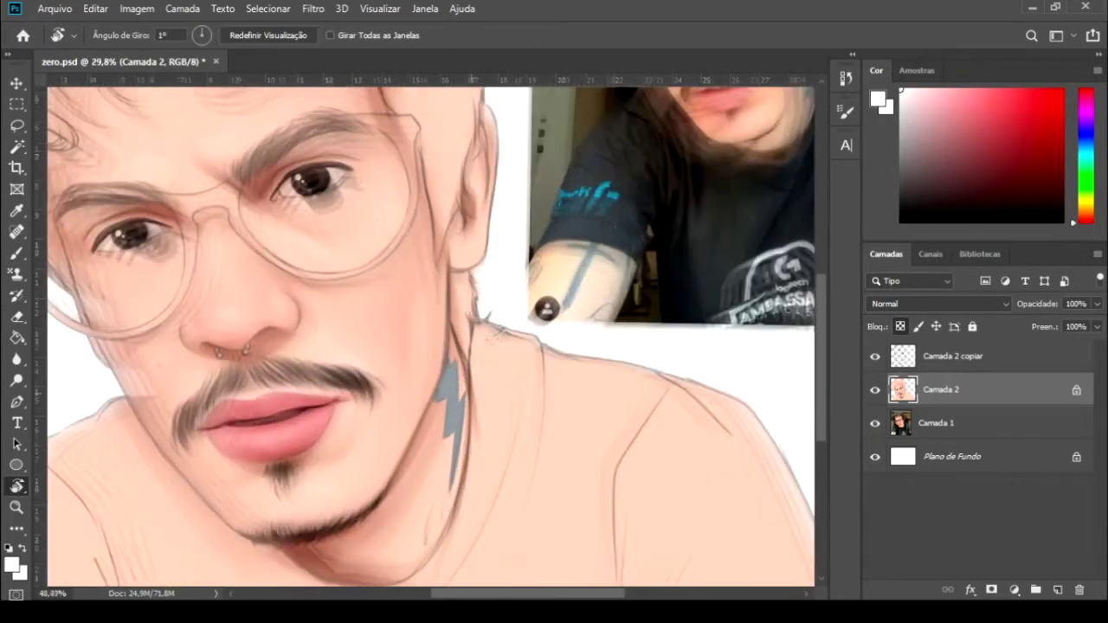
key(b)
scroll(430, 338, down, 2)
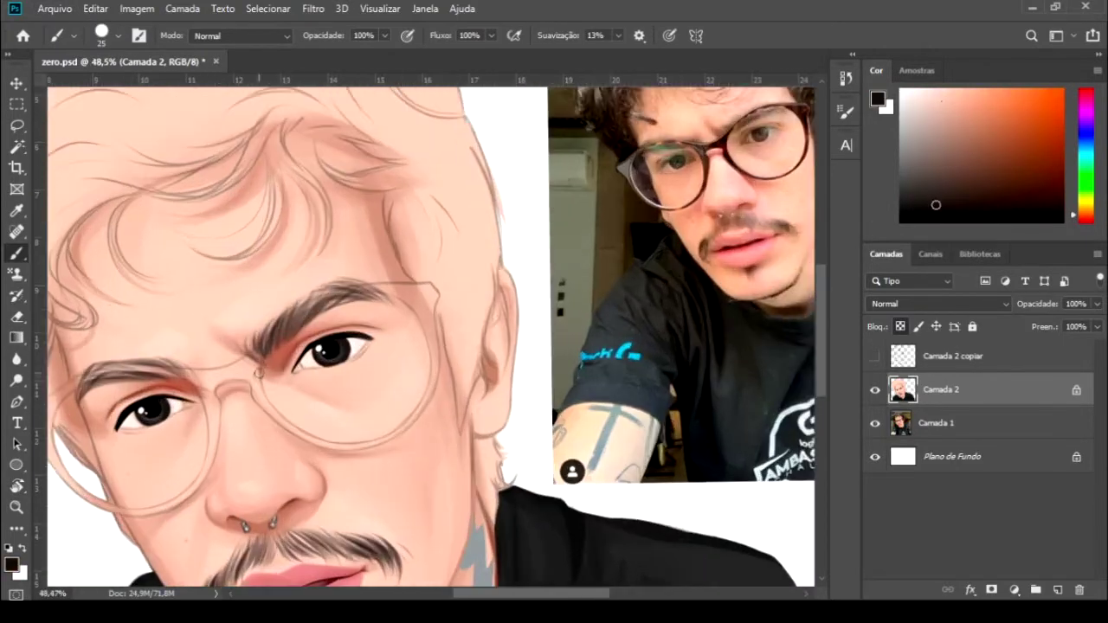
- On layer Camada 2, paint dark strokes along the eyebrow plus hair strokes at its inner end
click(942, 366)
click(942, 389)
mouse_move(264, 342)
mouse_down()
mouse_move(330, 281)
mouse_move(468, 261)
mouse_up()
mouse_move(228, 362)
mouse_down()
mouse_move(307, 295)
mouse_move(437, 256)
mouse_up()
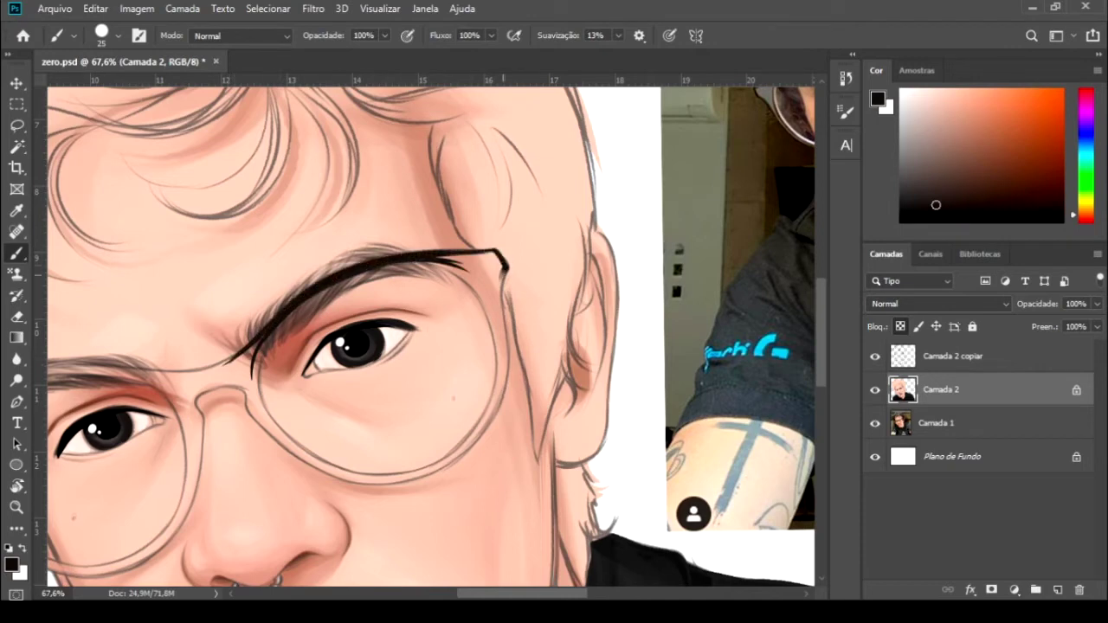
drag(208, 370, 260, 340)
drag(252, 389, 268, 336)
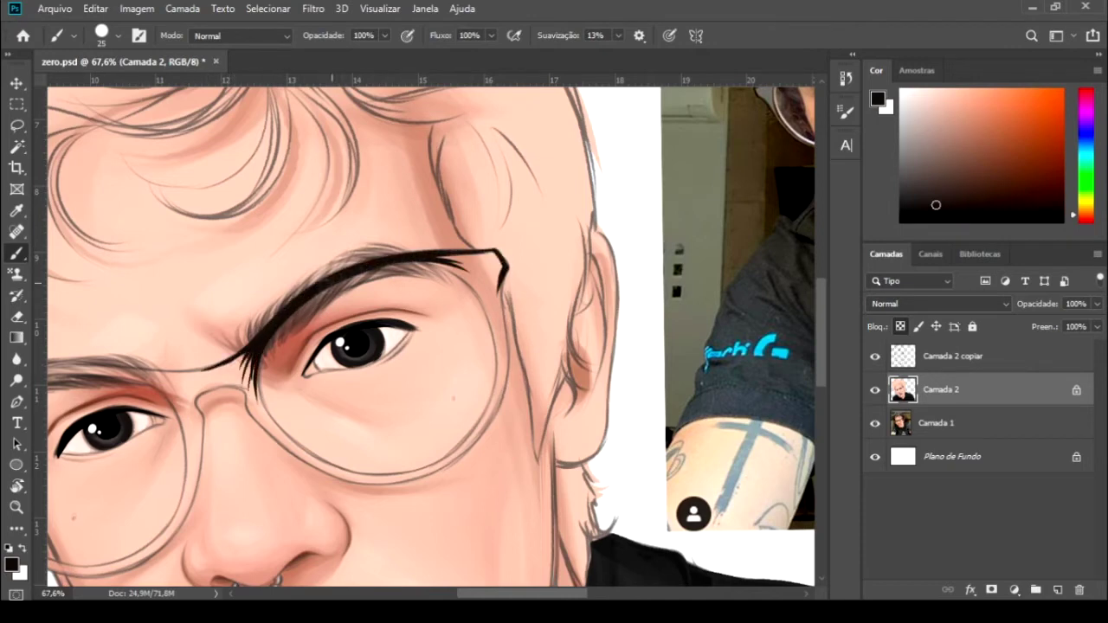
- Rotate the canvas and thicken the glasses frame into a bold black line with a solid corner
key(r)
mouse_move(408, 260)
mouse_down()
mouse_move(372, 322)
mouse_move(433, 256)
mouse_up()
drag(346, 304, 437, 253)
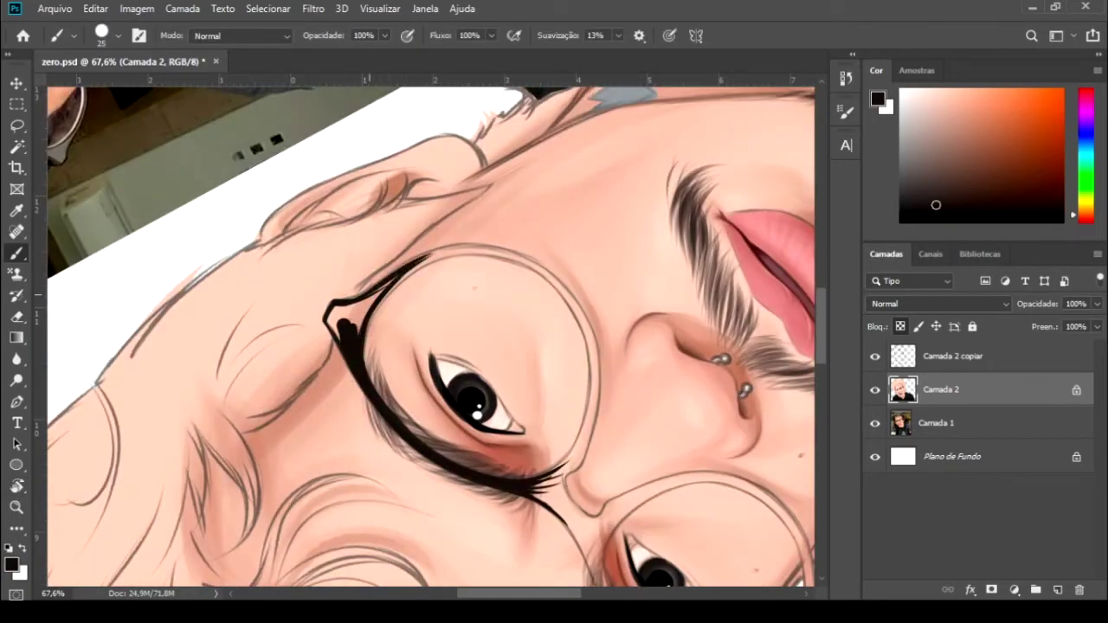
drag(350, 346, 416, 268)
drag(329, 322, 450, 248)
- Thicken the left glasses frame in black, including its top arc and side
key(r)
drag(308, 252, 519, 416)
drag(381, 312, 363, 411)
drag(407, 284, 378, 324)
mouse_move(428, 268)
mouse_down()
mouse_move(360, 346)
mouse_move(357, 412)
mouse_up()
mouse_move(362, 329)
mouse_down()
mouse_move(355, 427)
mouse_move(485, 260)
mouse_up()
- From a new view angle, build up and darken the left frame's upper arc and side
key(r)
drag(407, 198, 366, 295)
drag(433, 182, 370, 247)
drag(419, 185, 360, 337)
mouse_move(421, 180)
mouse_down()
mouse_move(378, 223)
mouse_move(358, 350)
mouse_move(519, 260)
mouse_up()
- Paint the glasses bridge over the nose, then sample skin colour for cleaning up edges
key(r)
drag(277, 371, 239, 409)
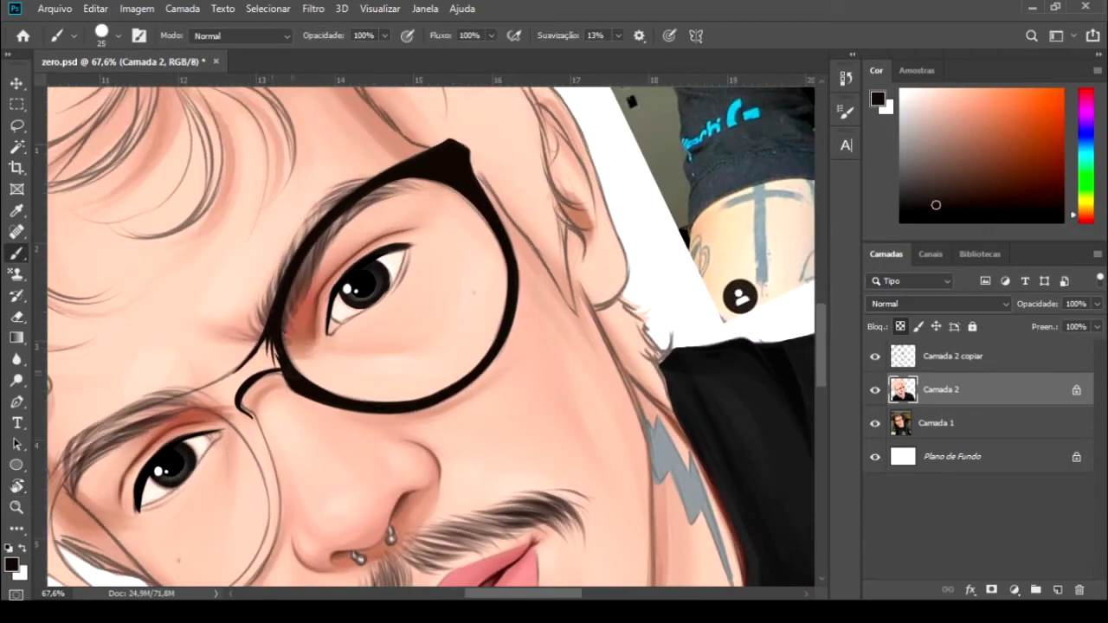
mouse_move(270, 326)
mouse_down()
mouse_move(232, 395)
mouse_move(263, 381)
mouse_move(253, 388)
mouse_up()
alt+click(285, 389)
scroll(259, 381, down, 3)
scroll(192, 427, up, 3)
- With near-black, darken the left lens rim, thickening its top toward the bridge and its lower edge
alt+click(160, 416)
drag(178, 380, 137, 444)
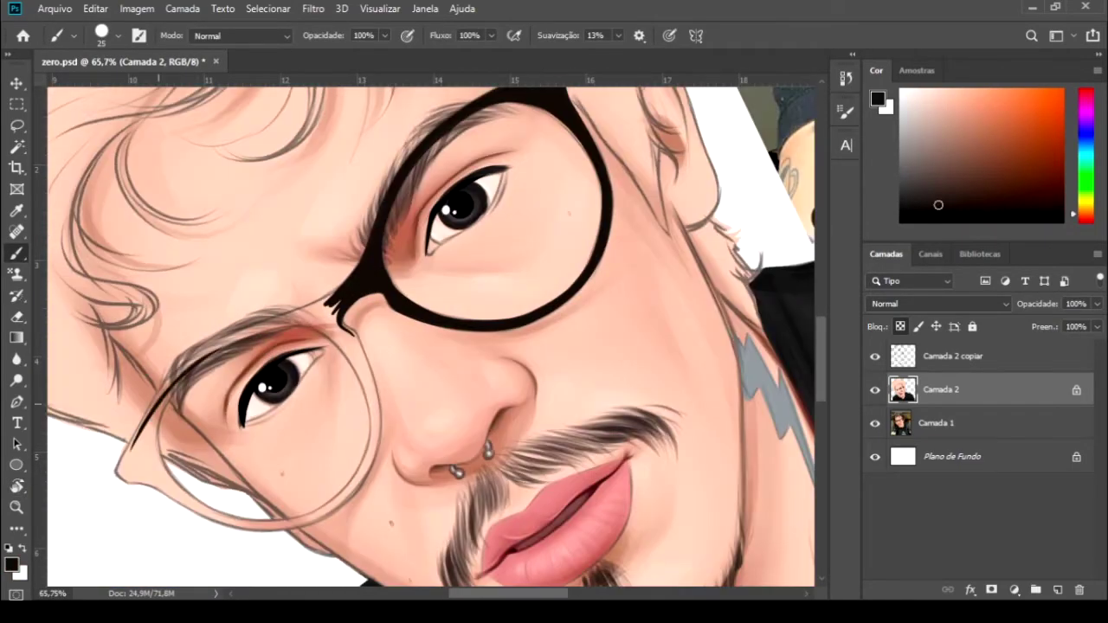
drag(216, 350, 173, 381)
drag(264, 329, 160, 407)
drag(333, 324, 152, 411)
drag(290, 319, 195, 357)
mouse_move(329, 300)
mouse_down()
mouse_move(255, 329)
mouse_move(349, 295)
mouse_move(311, 325)
mouse_up()
drag(165, 402, 119, 481)
- Go over the left rim again until it is darker and thicker all round
drag(187, 422, 148, 495)
drag(259, 390, 364, 329)
mouse_move(234, 281)
mouse_down()
mouse_move(204, 350)
mouse_move(244, 422)
mouse_move(334, 158)
mouse_up()
drag(287, 192, 276, 290)
drag(433, 347, 450, 277)
drag(334, 165, 323, 252)
drag(333, 178, 323, 298)
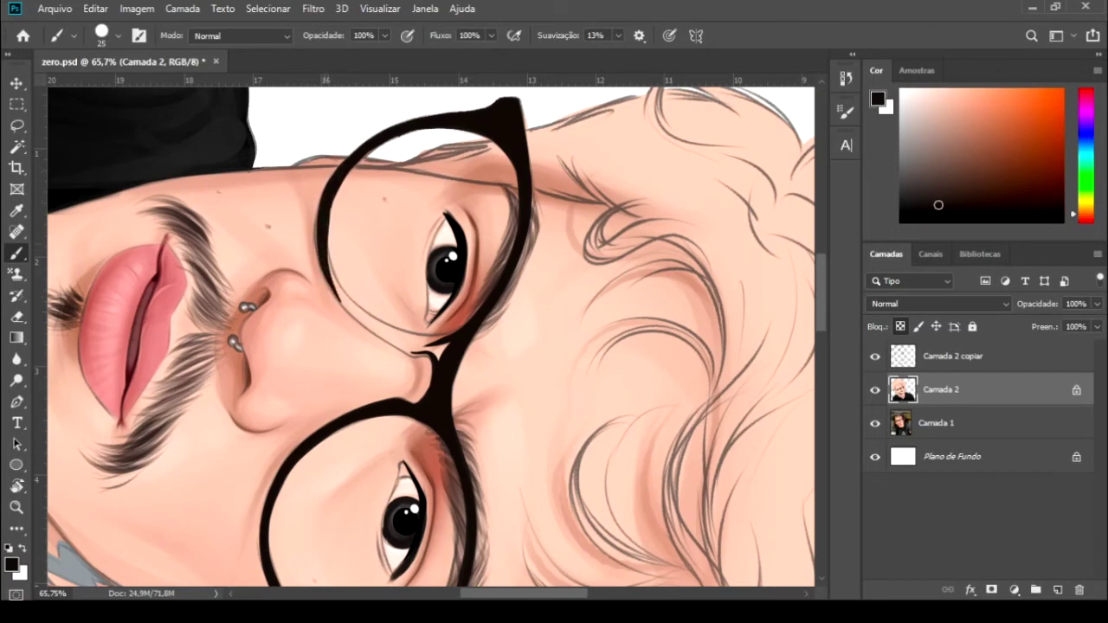
- Thicken the right lens rim's inner and left edges and fill in where it meets the bridge
drag(450, 260, 458, 201)
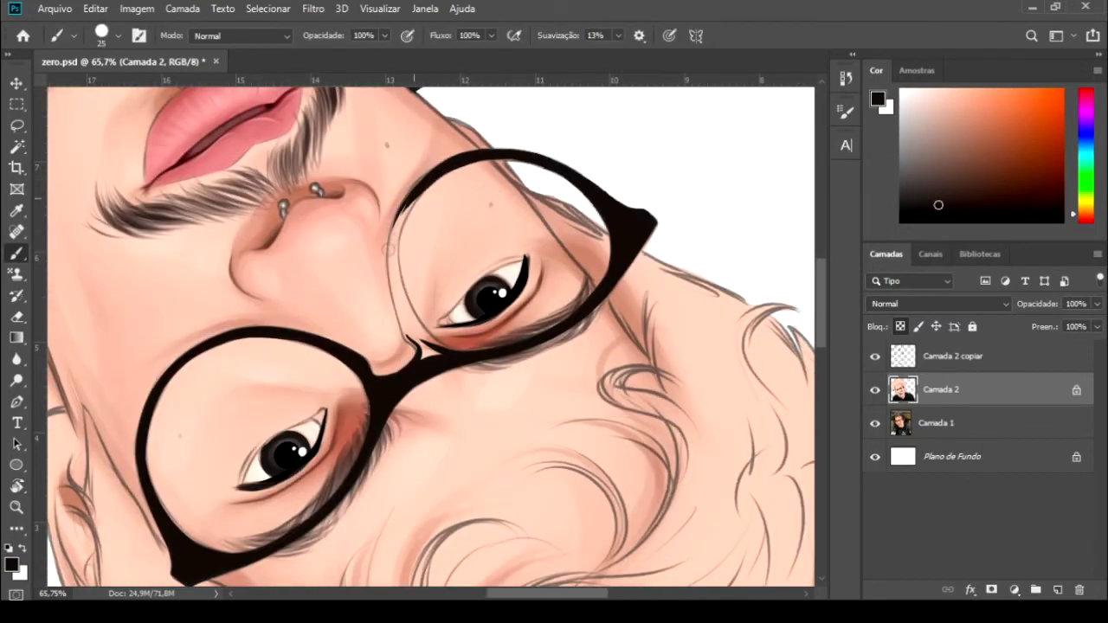
mouse_move(410, 232)
mouse_down()
mouse_move(405, 299)
mouse_move(454, 357)
mouse_up()
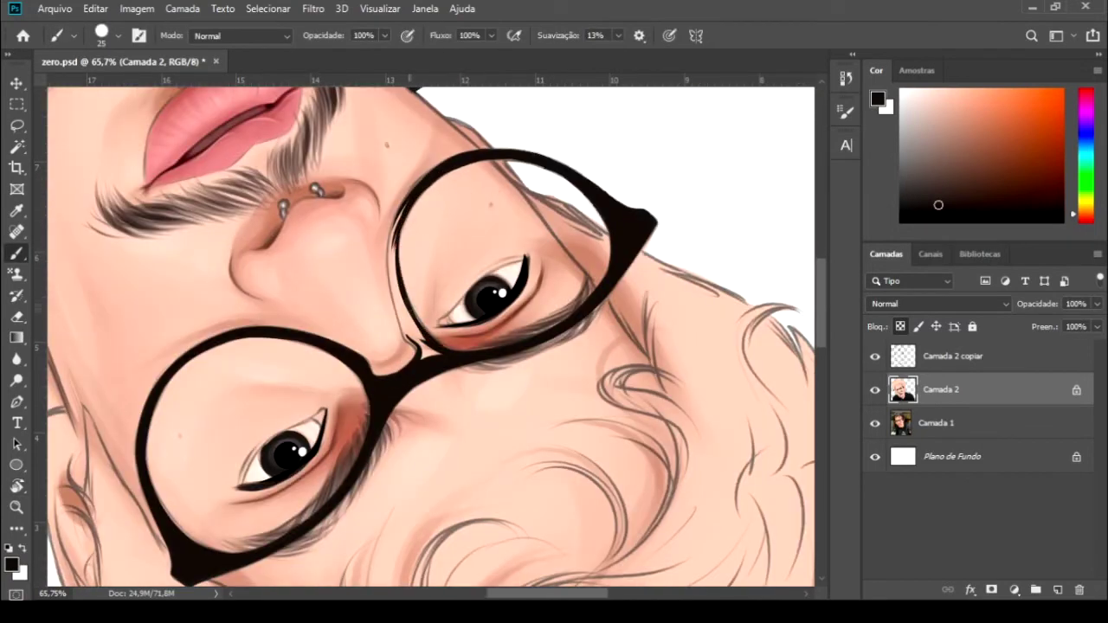
mouse_move(407, 212)
mouse_down()
mouse_move(397, 311)
mouse_move(391, 252)
mouse_up()
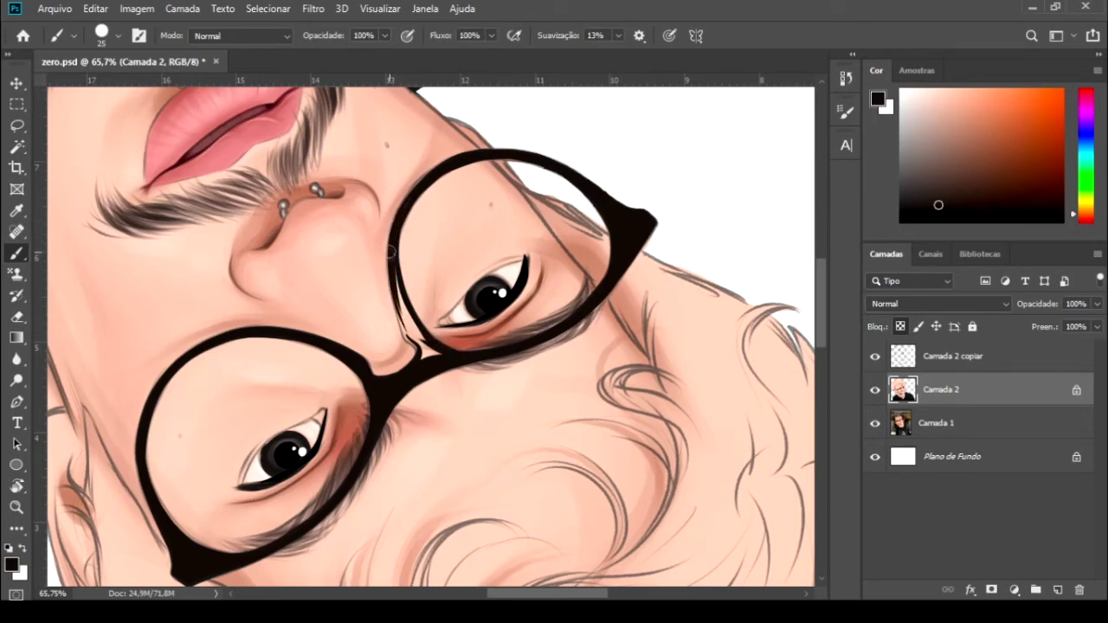
drag(415, 362, 401, 303)
drag(418, 360, 440, 347)
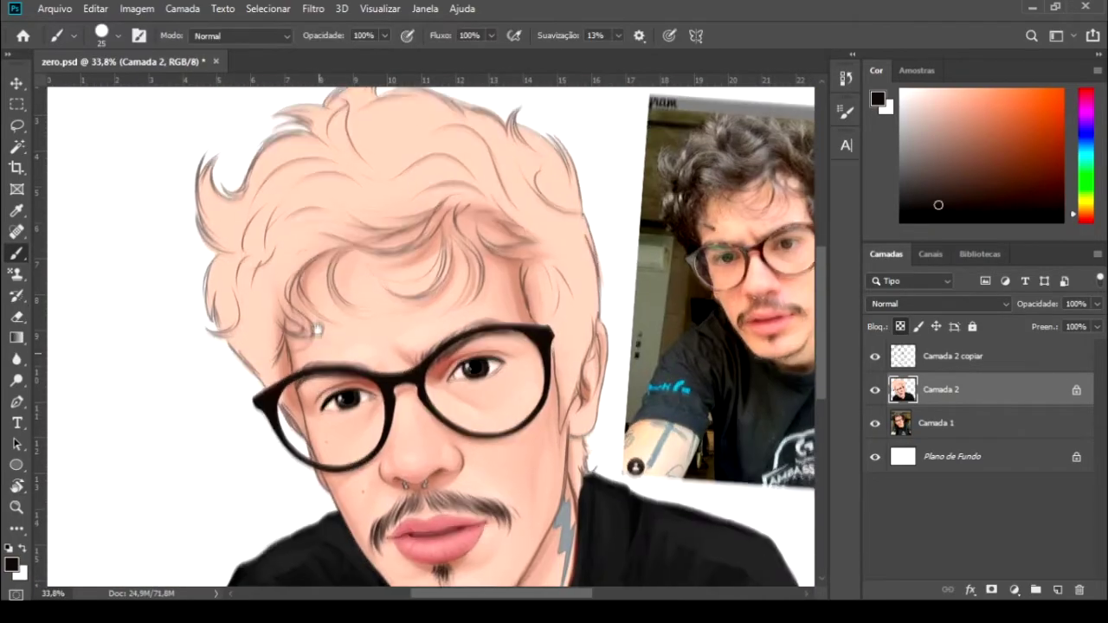
- Select the glasses and shirt by colour with the Magic Wand, refine with Lasso, then go back to the Brush
key(w)
click(403, 290)
key(l)
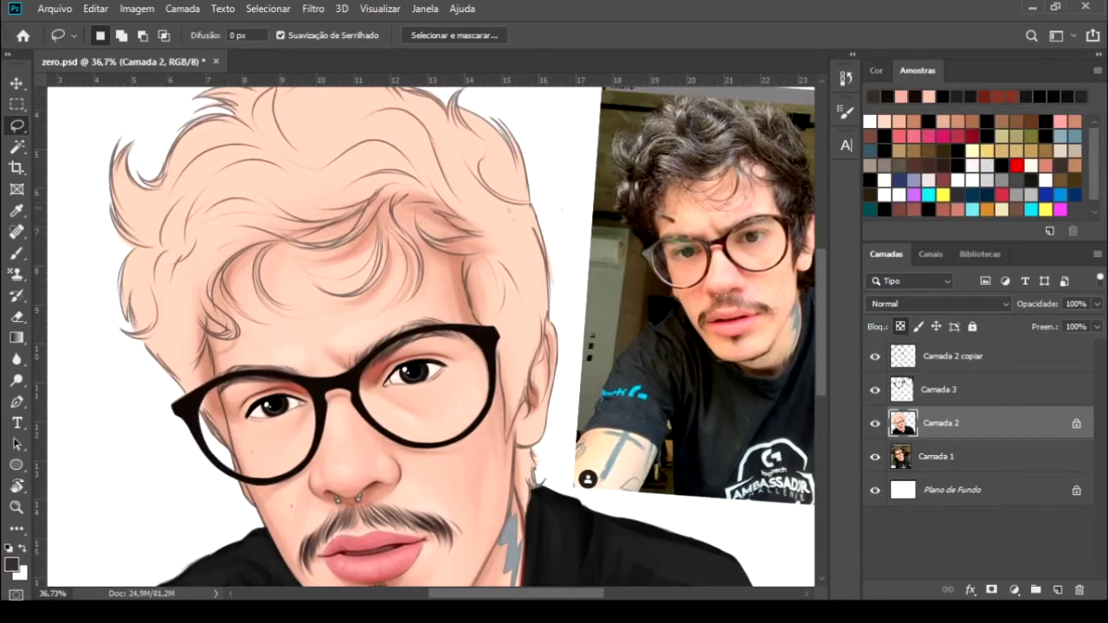
key(b)
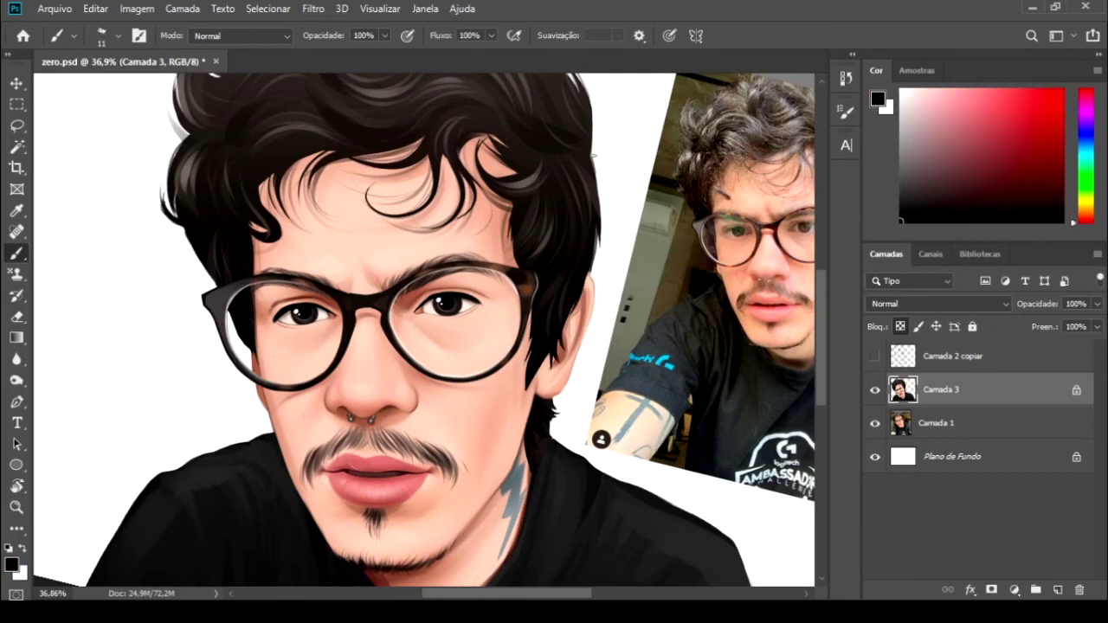
scroll(425, 329, right, 3)
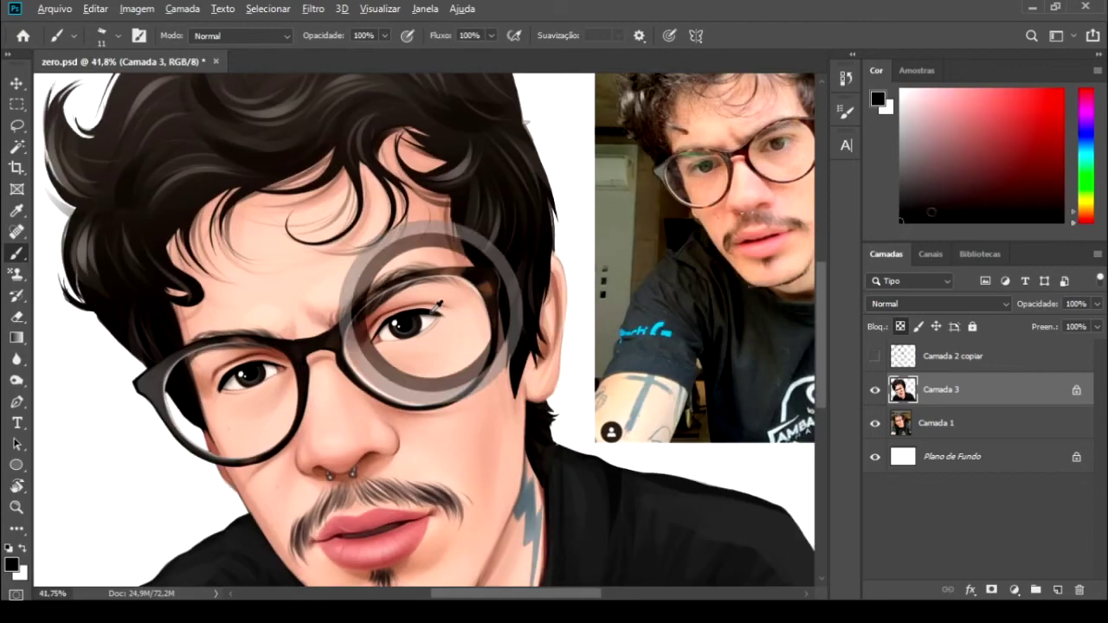
alt+click(439, 312)
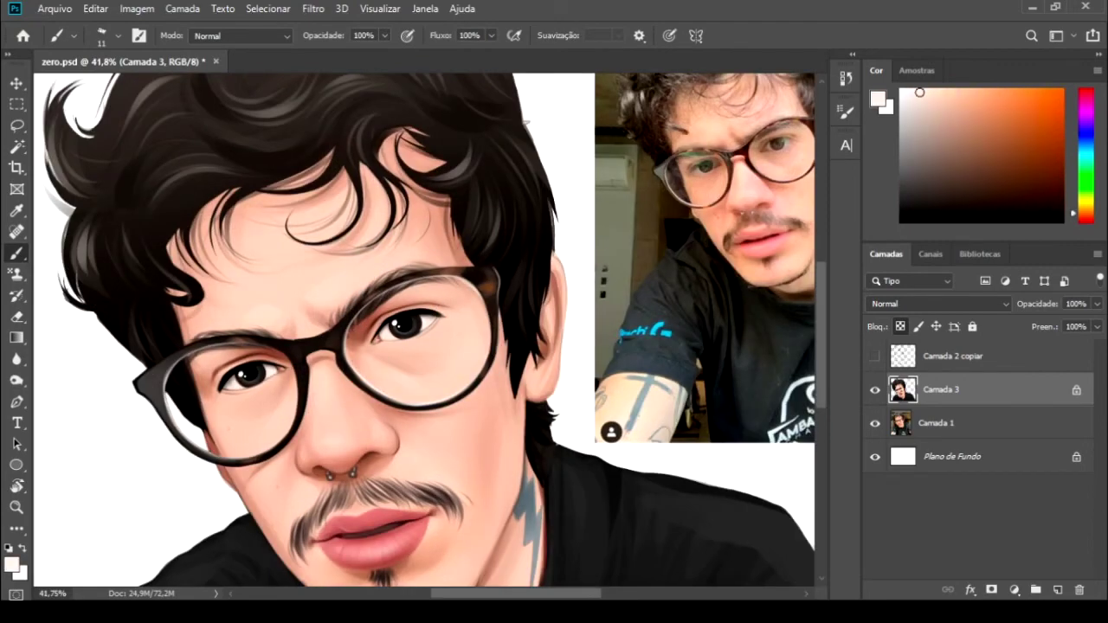